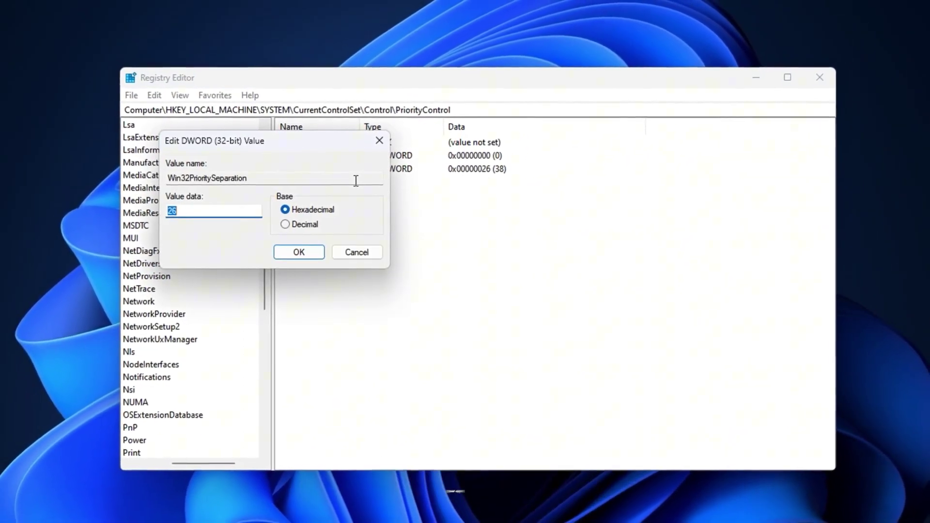
# Select the existing value 26 in the value data field and bring up the advanced boot options
pyautogui.click(197, 212)
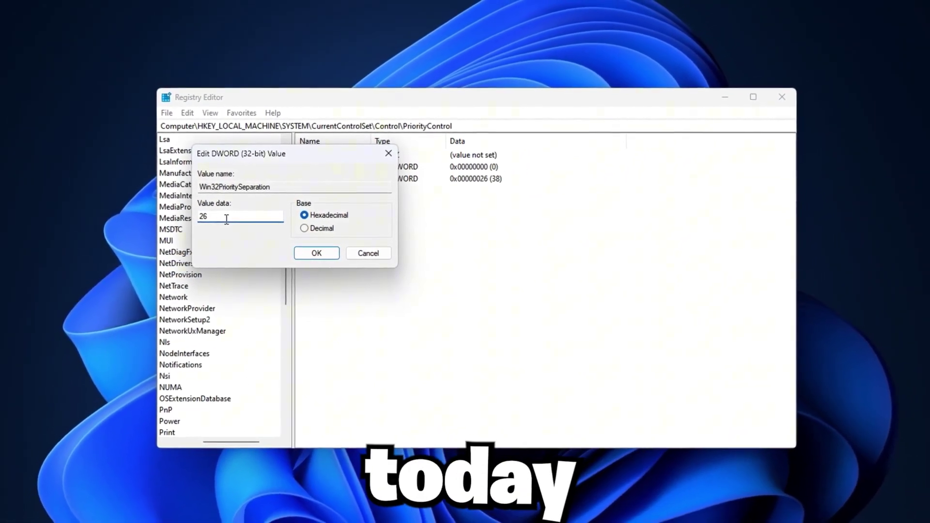
pyautogui.doubleClick(227, 219)
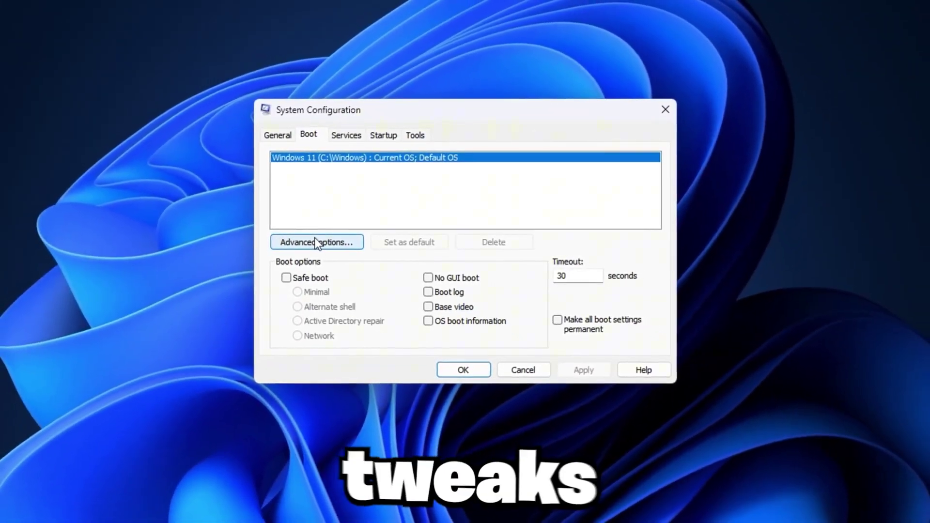
pyautogui.click(317, 241)
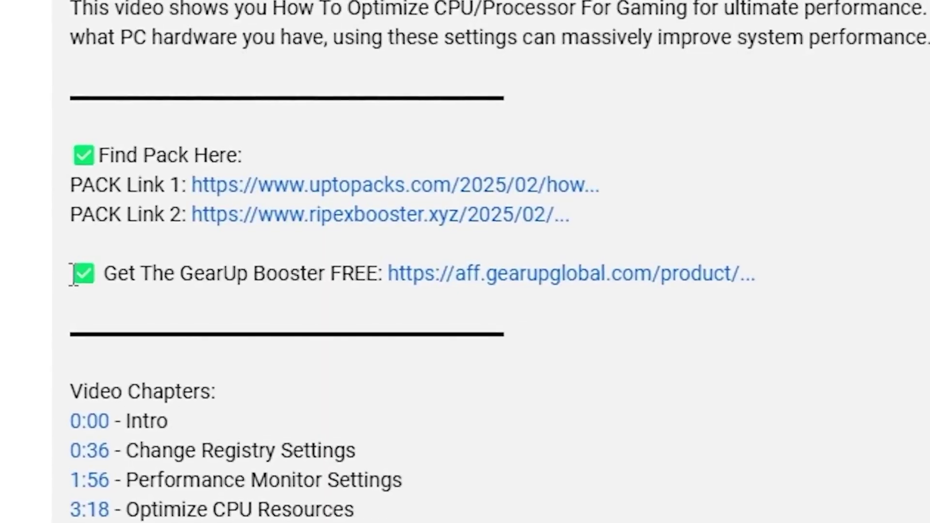
pyautogui.moveTo(73, 273); pyautogui.dragTo(604, 287)
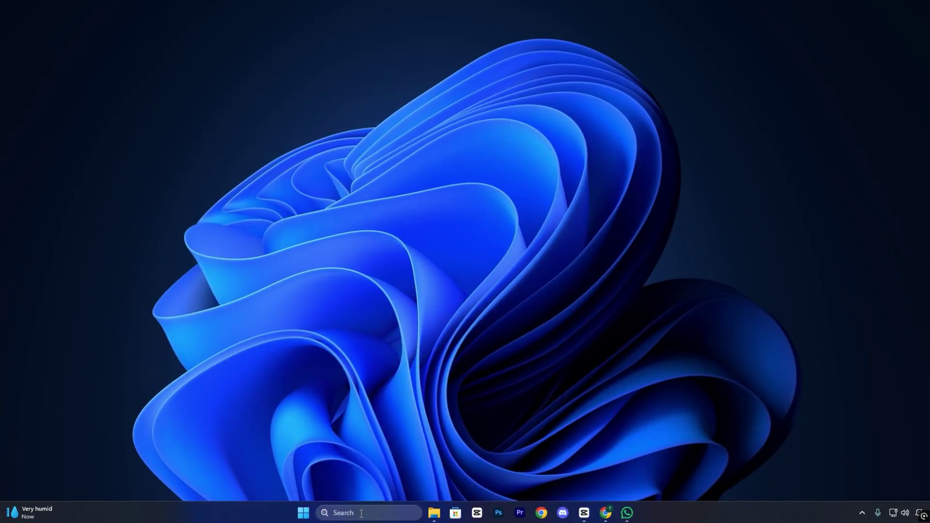
# Launch Registry Editor as administrator from a 'reg' search, landing on the PriorityControl key
pyautogui.press('super+s')
pyautogui.write('reg')
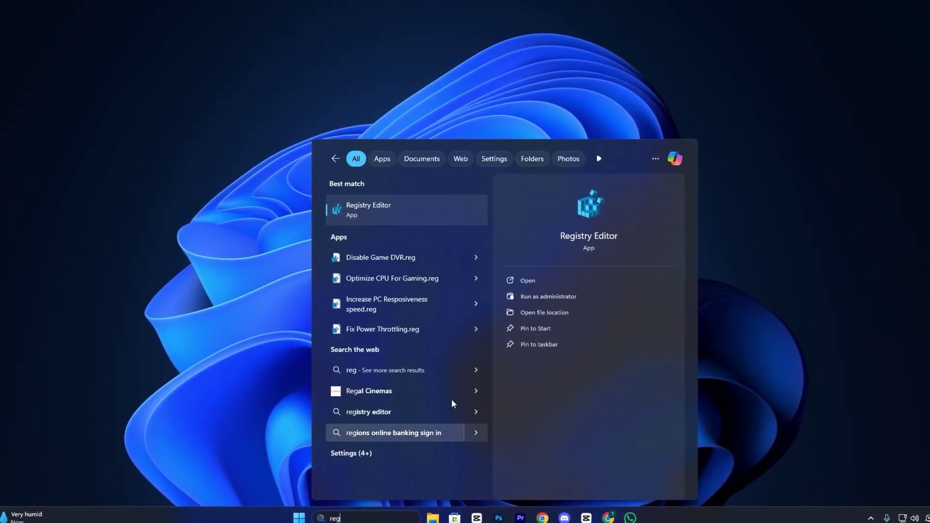
pyautogui.rightClick(424, 206)
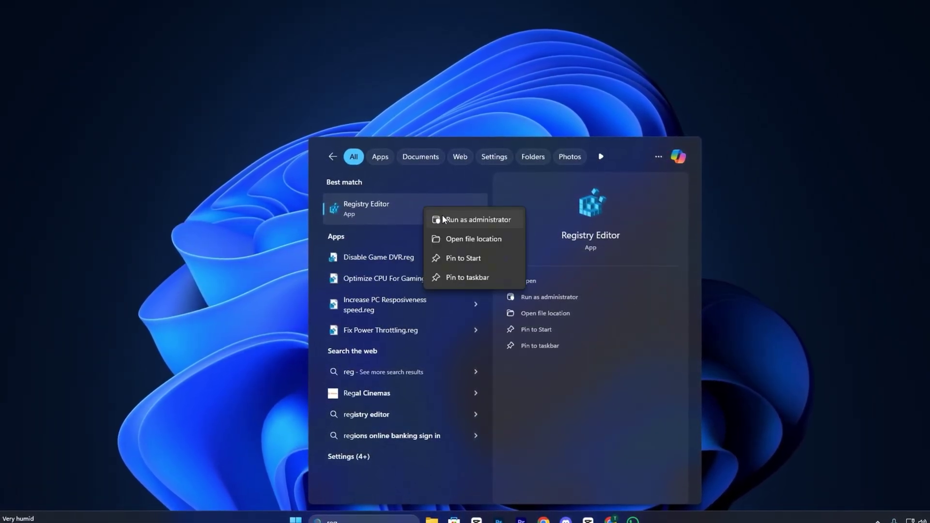
pyautogui.click(443, 219)
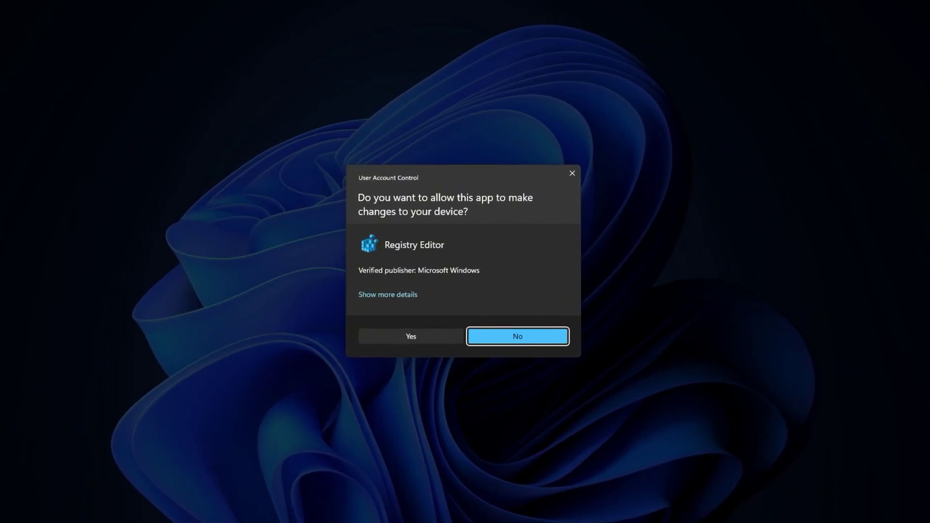
pyautogui.click(410, 338)
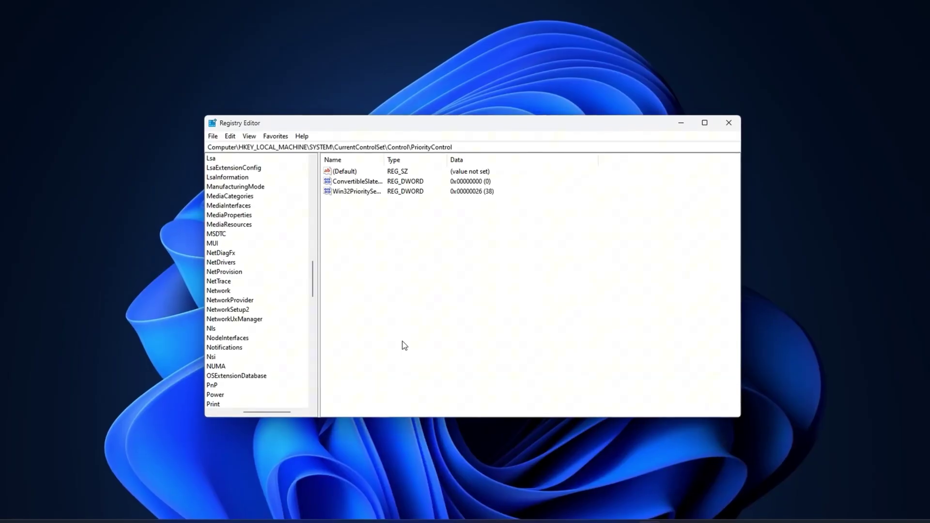
pyautogui.moveTo(468, 147); pyautogui.dragTo(203, 147)
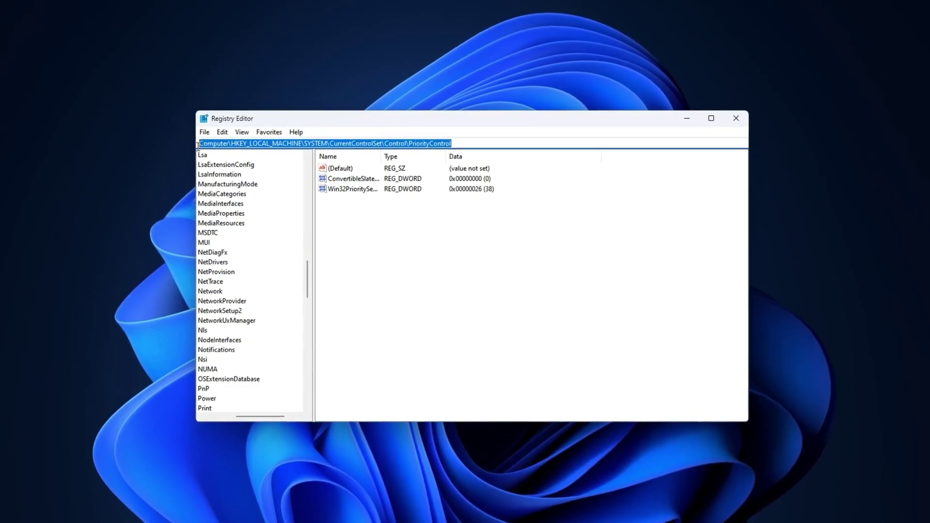
pyautogui.click(409, 222)
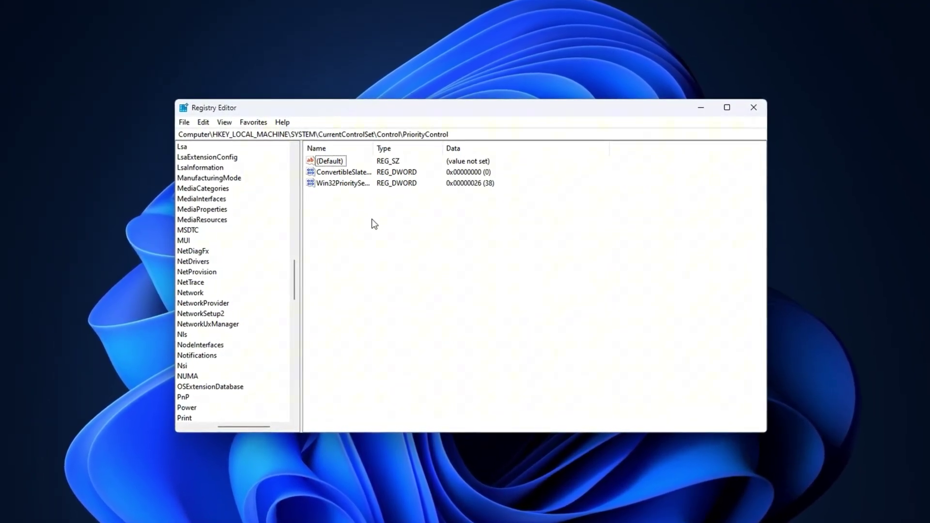
# Save Win32PrioritySeparation with value data 26 in Hexadecimal base (38 decimal)
pyautogui.click(345, 183)
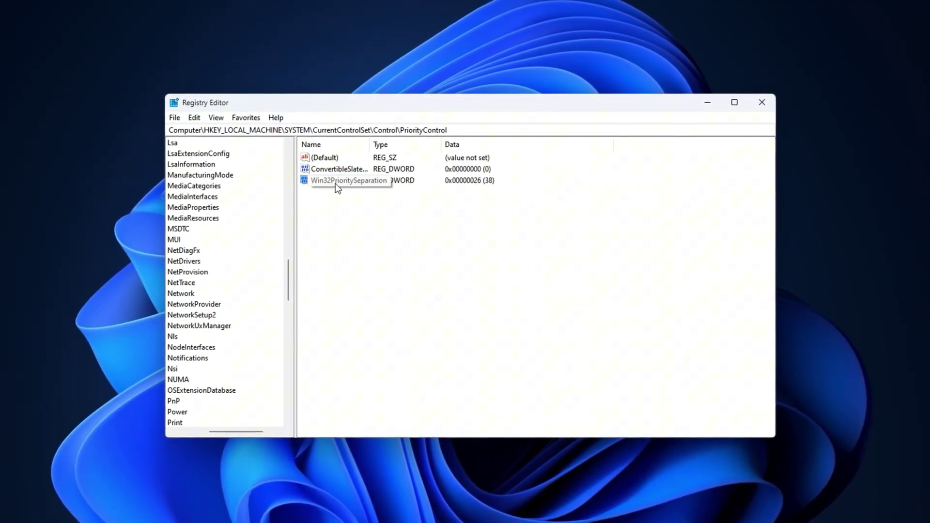
pyautogui.rightClick(329, 178)
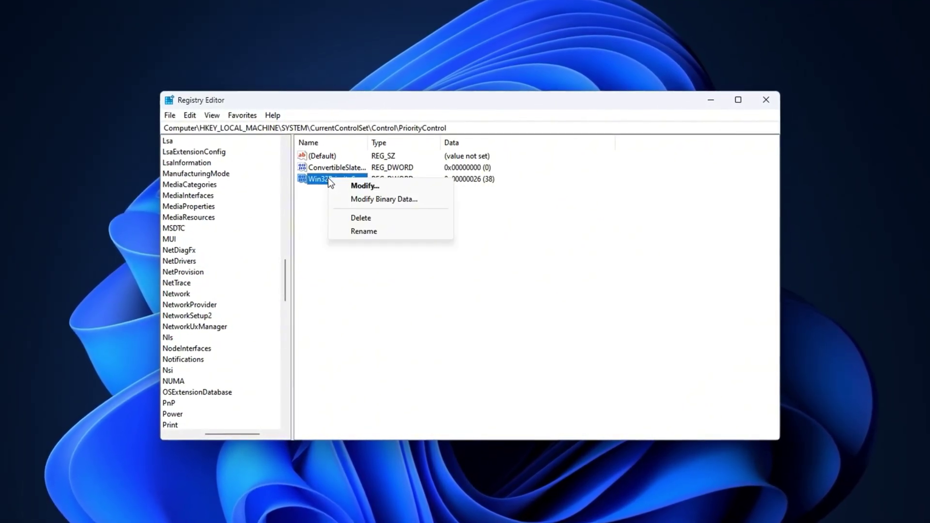
pyautogui.click(363, 187)
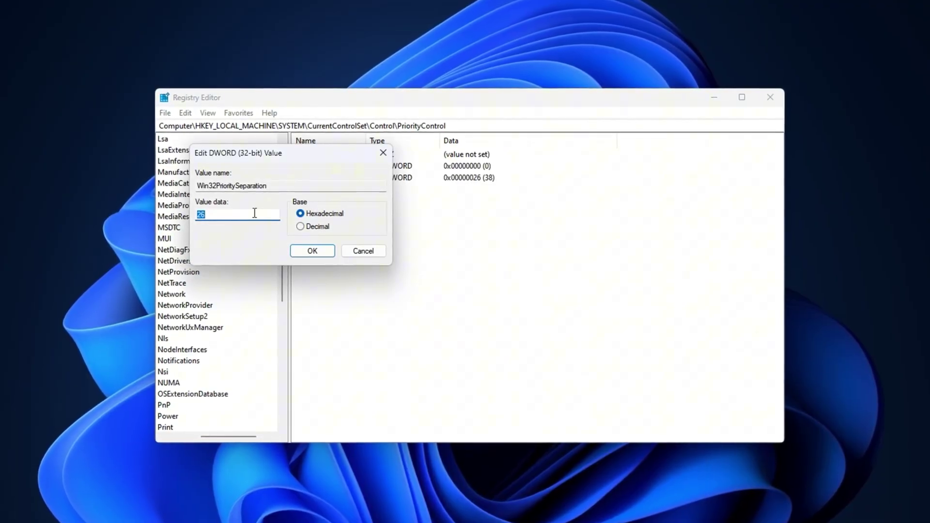
pyautogui.click(224, 217)
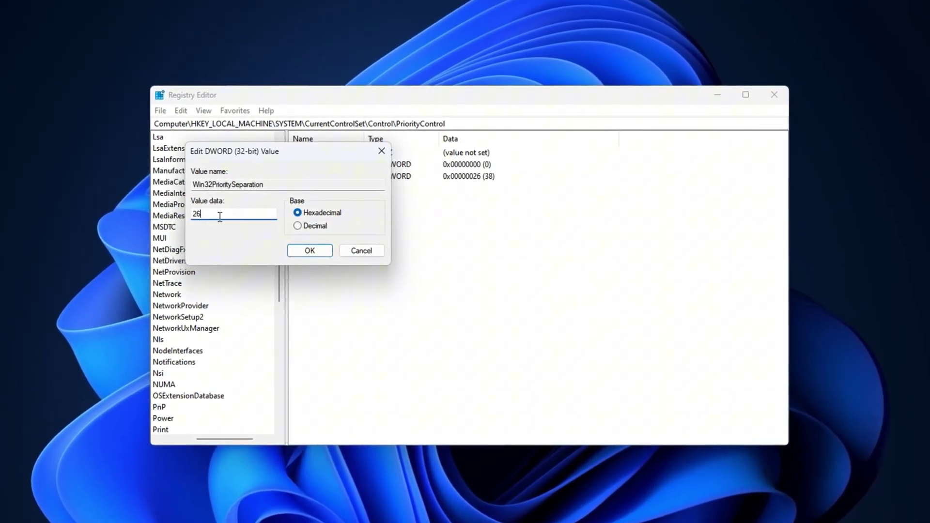
pyautogui.doubleClick(219, 216)
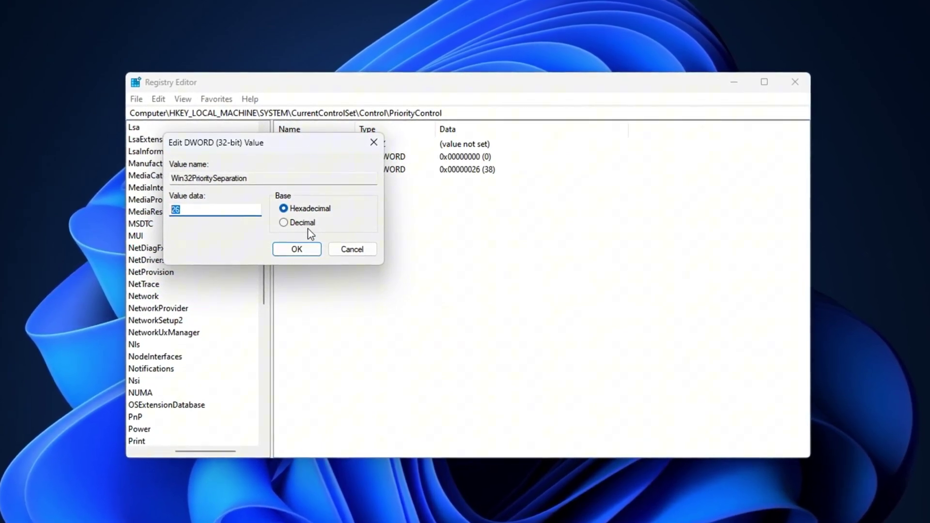
pyautogui.click(203, 210)
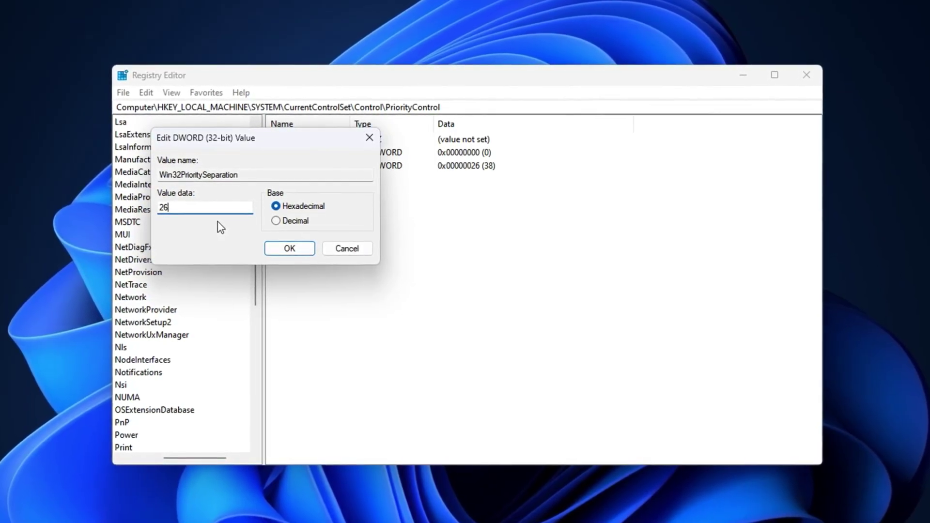
pyautogui.click(289, 248)
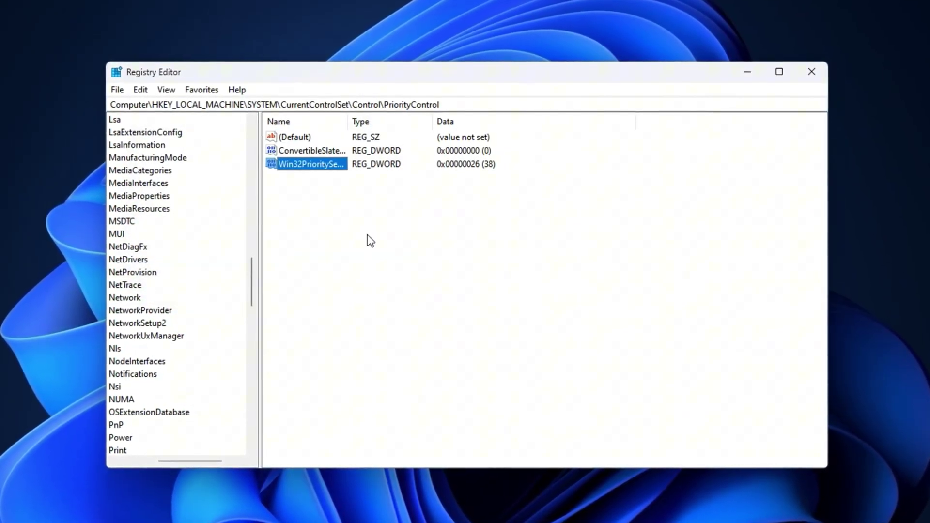
# Clear the value selection in Registry Editor's values list
pyautogui.click(315, 236)
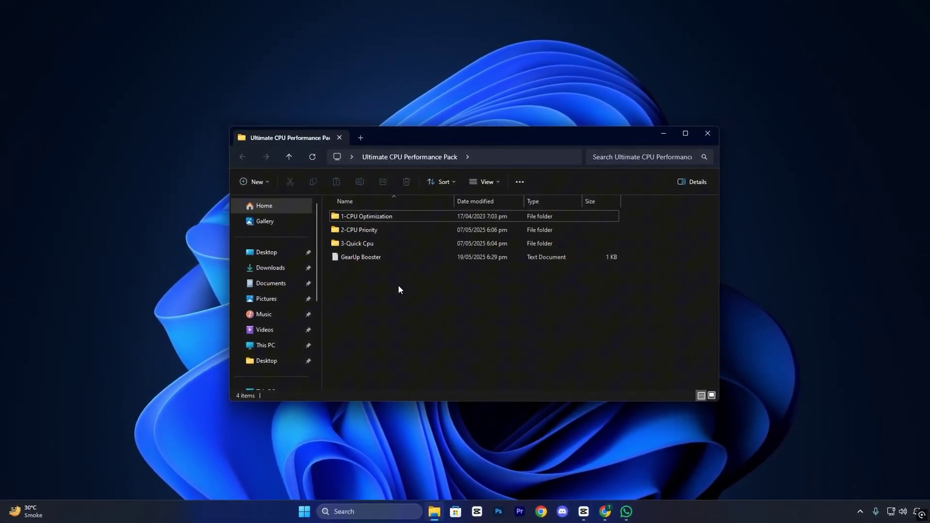
pyautogui.click(605, 511)
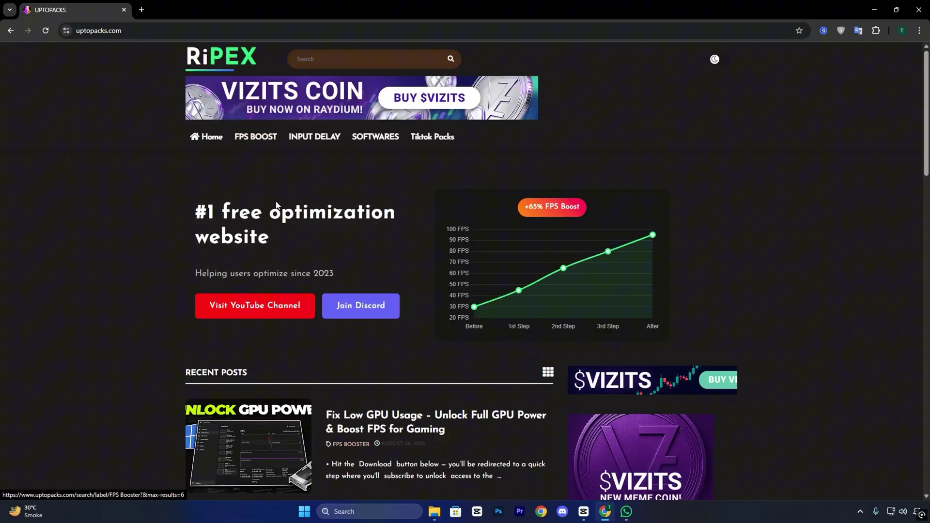
pyautogui.scroll(-5, 300, 252)
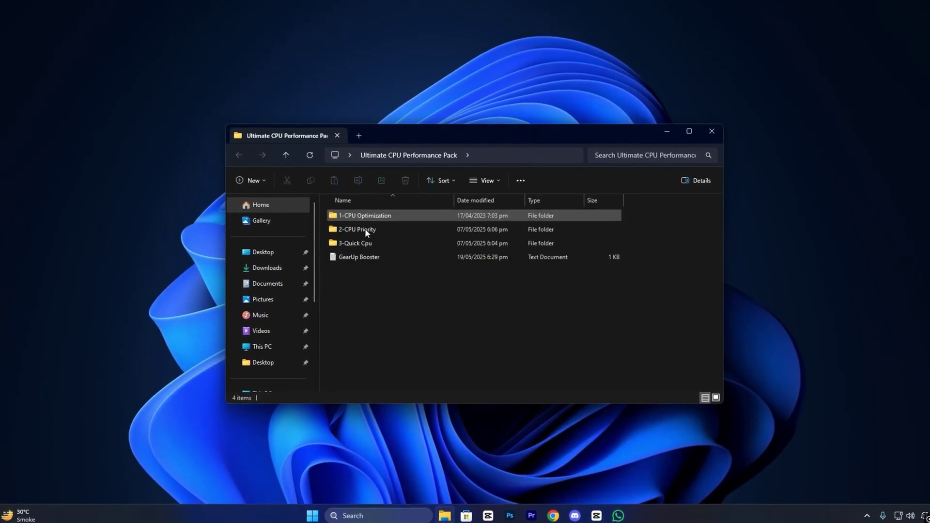
pyautogui.doubleClick(378, 216)
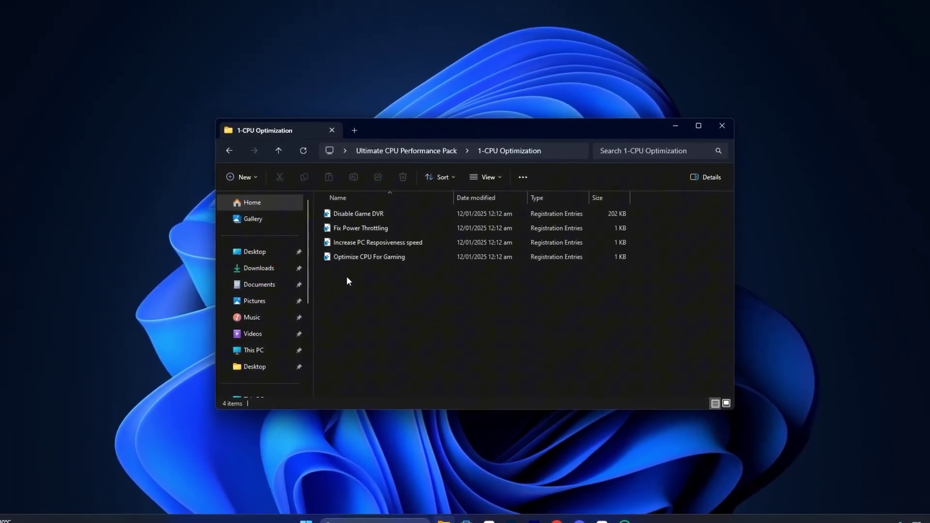
pyautogui.hotkey('ctrl', 'a')
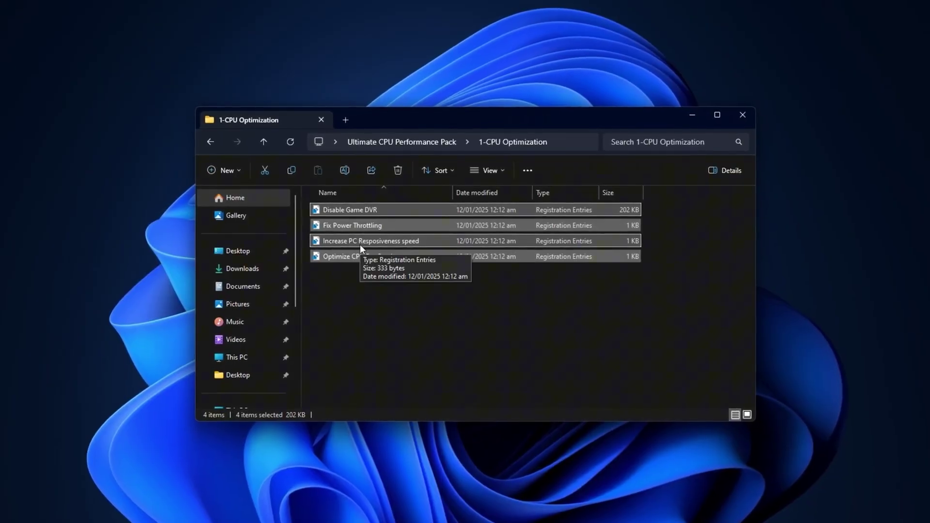
pyautogui.click(351, 287)
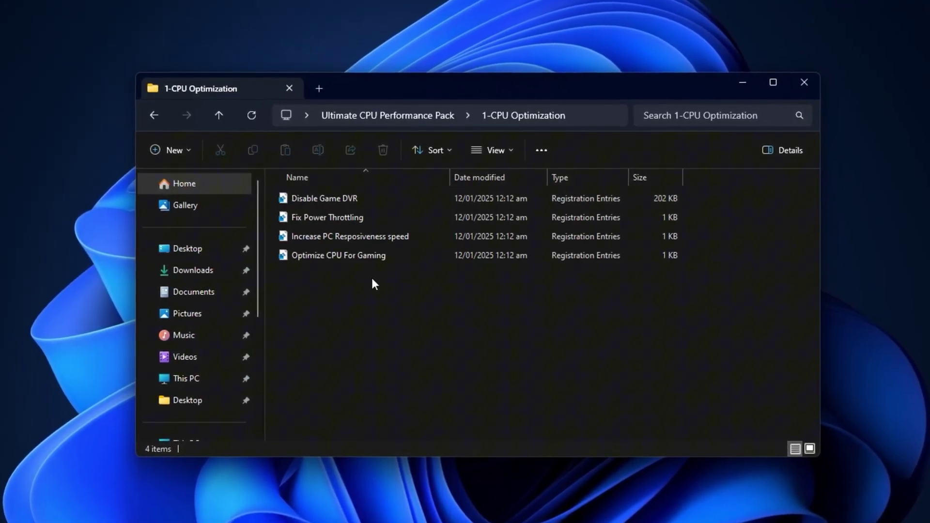
pyautogui.hotkey('alt', 'Left')
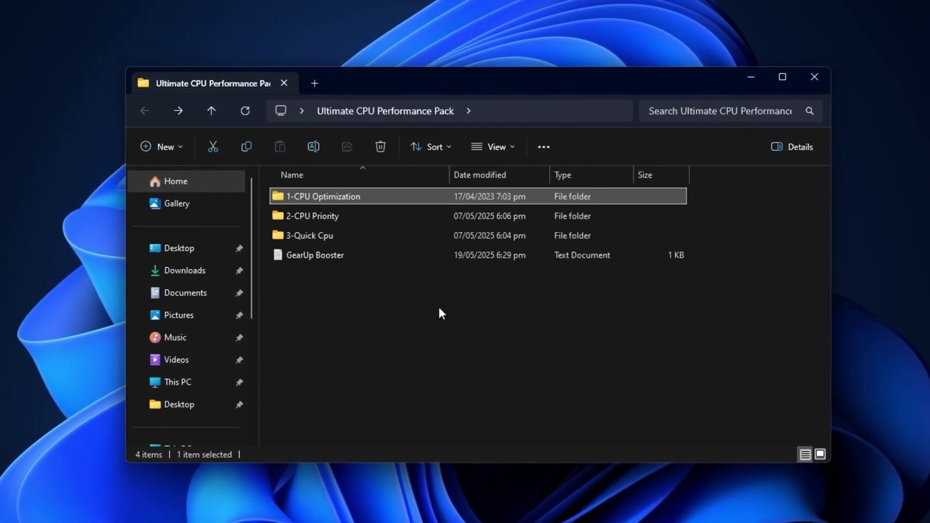
pyautogui.doubleClick(359, 217)
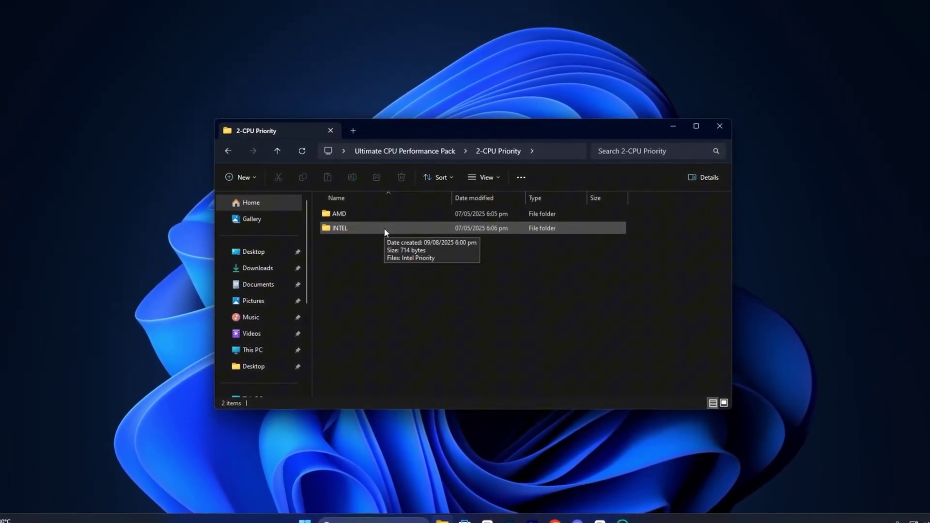
pyautogui.click(387, 229)
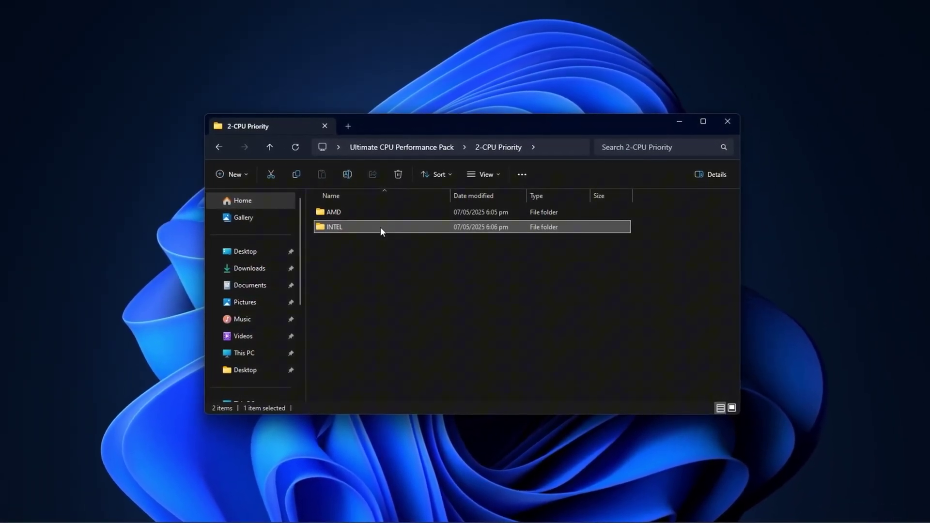
pyautogui.doubleClick(383, 227)
pyautogui.hotkey('alt', 'Left')
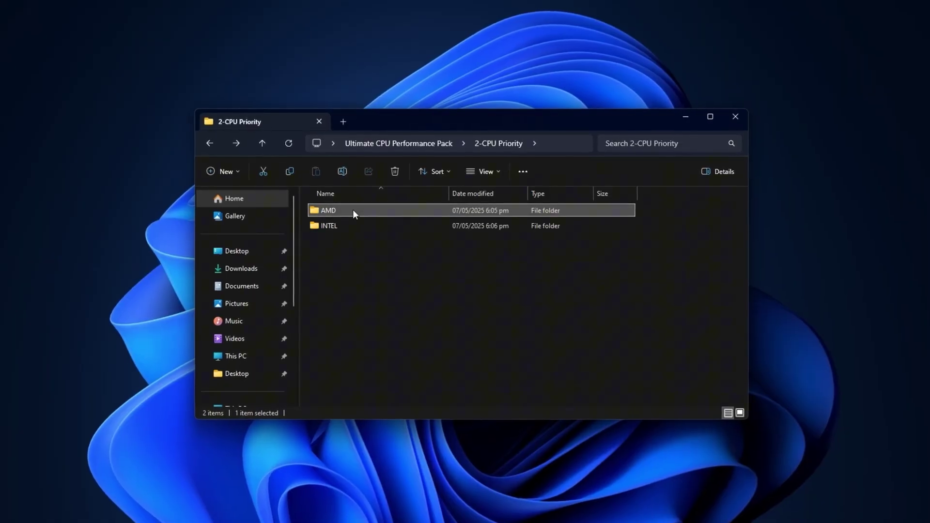
pyautogui.doubleClick(356, 211)
pyautogui.hotkey('alt', 'Left')
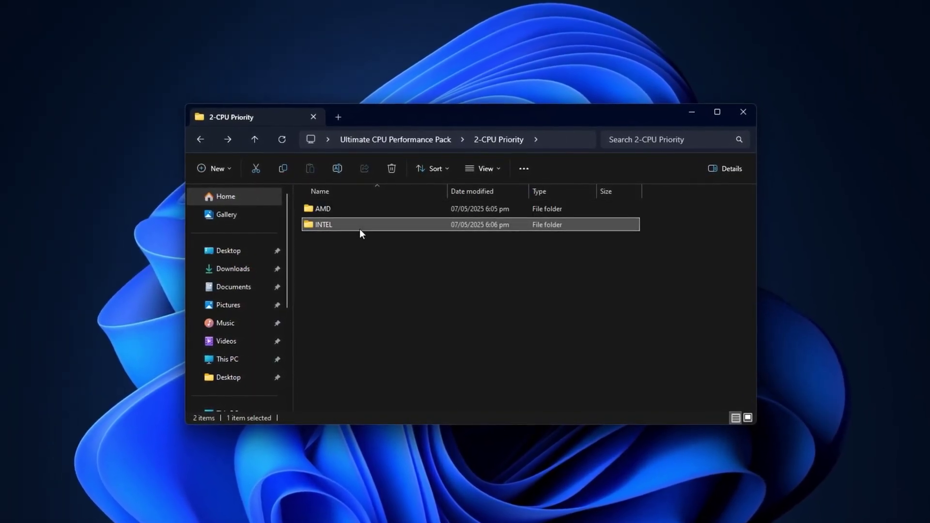
pyautogui.doubleClick(364, 228)
pyautogui.click(360, 209)
pyautogui.hotkey('alt', 'Left')
pyautogui.click(380, 210)
pyautogui.doubleClick(376, 209)
pyautogui.click(334, 210)
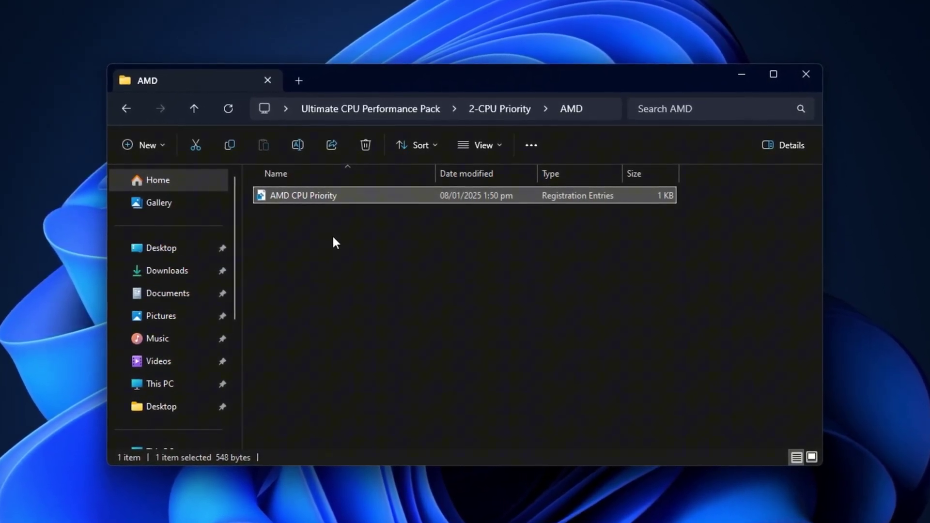
# Open the 3-Quick Cpu folder and run QuickBoost.exe, approving the User Account Control prompt
pyautogui.hotkey('alt', 'Up')
pyautogui.hotkey('alt', 'Up')
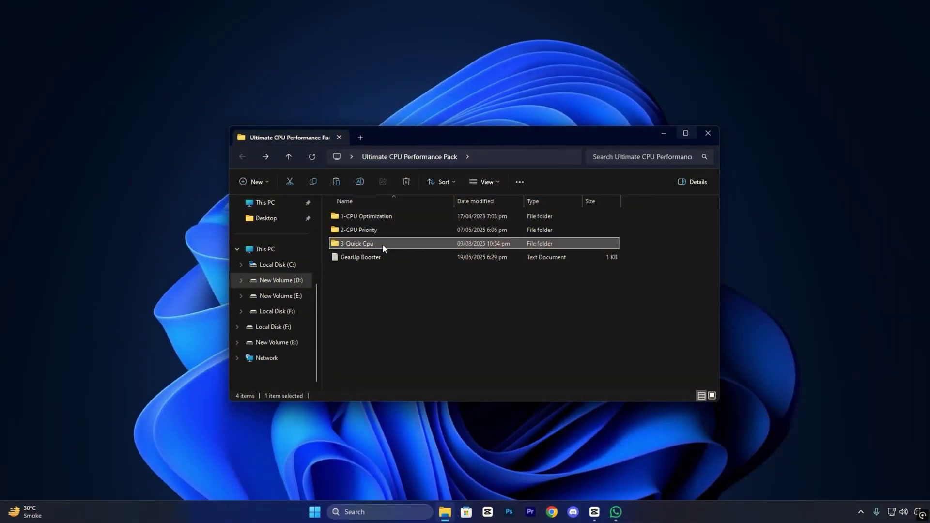
pyautogui.doubleClick(383, 243)
pyautogui.click(380, 217)
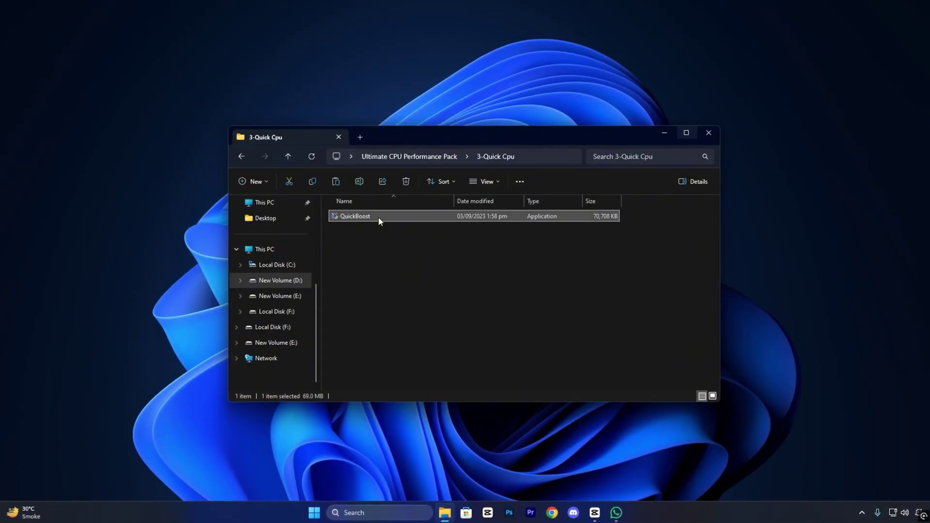
pyautogui.doubleClick(358, 218)
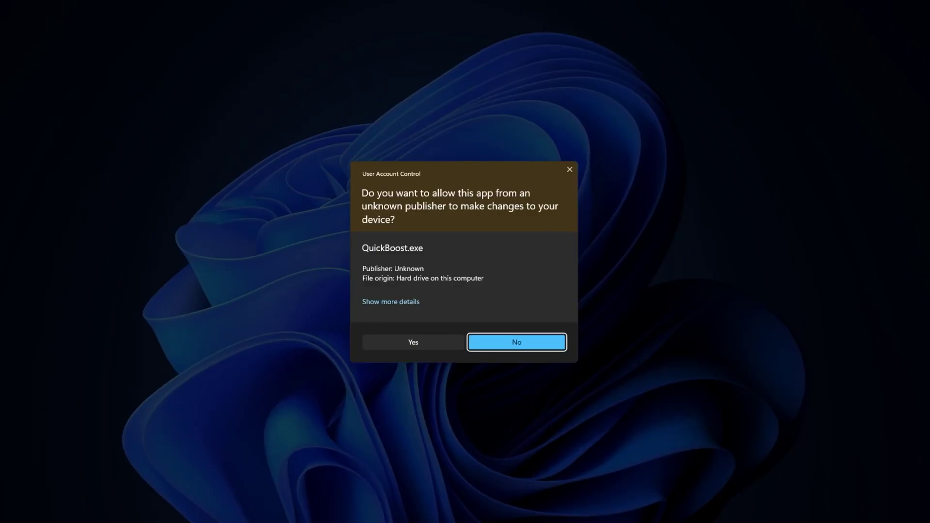
pyautogui.click(517, 341)
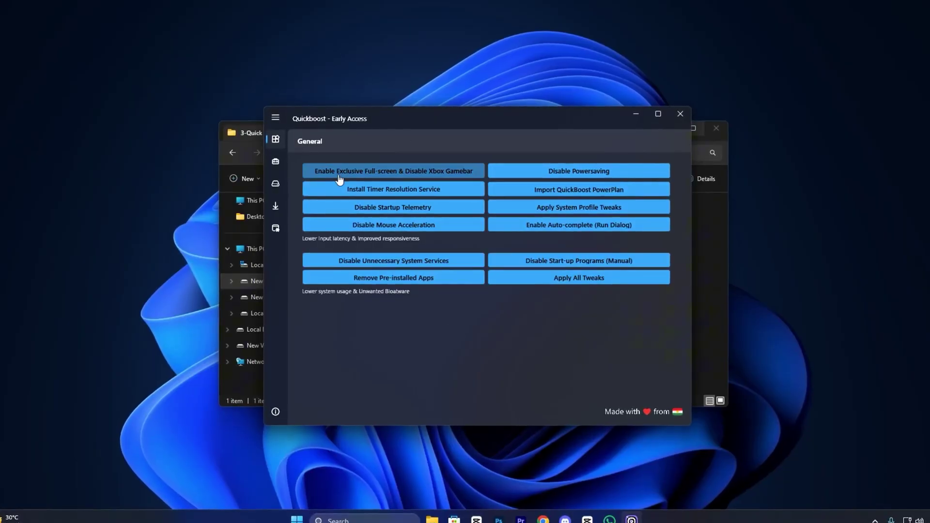
# Browse the Advanced, Clean-up, Downloads and Windows pages, then disable startup telemetry on General
pyautogui.click(283, 160)
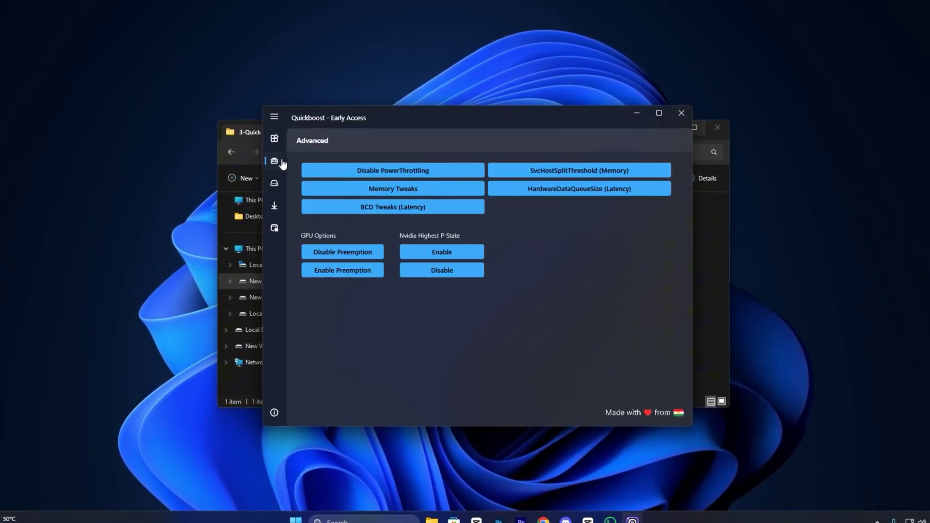
pyautogui.click(276, 183)
pyautogui.click(276, 206)
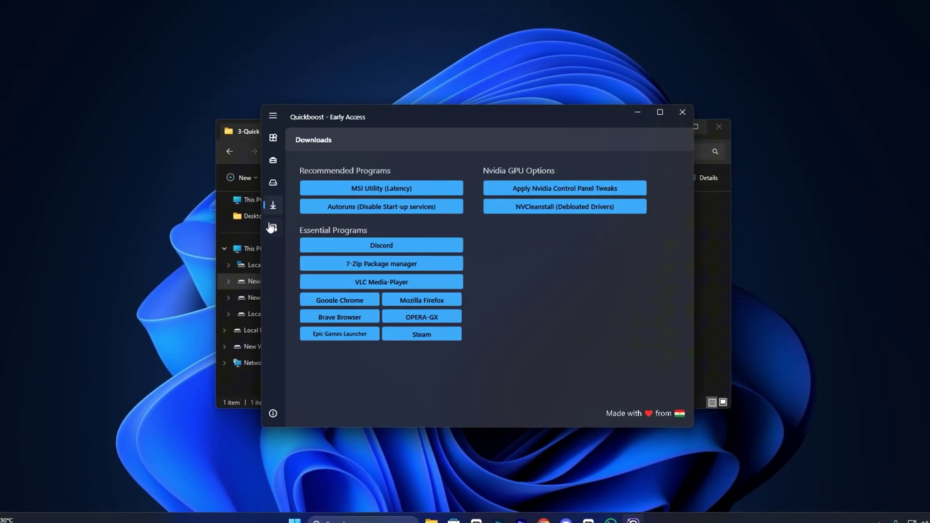
pyautogui.click(274, 228)
pyautogui.click(271, 138)
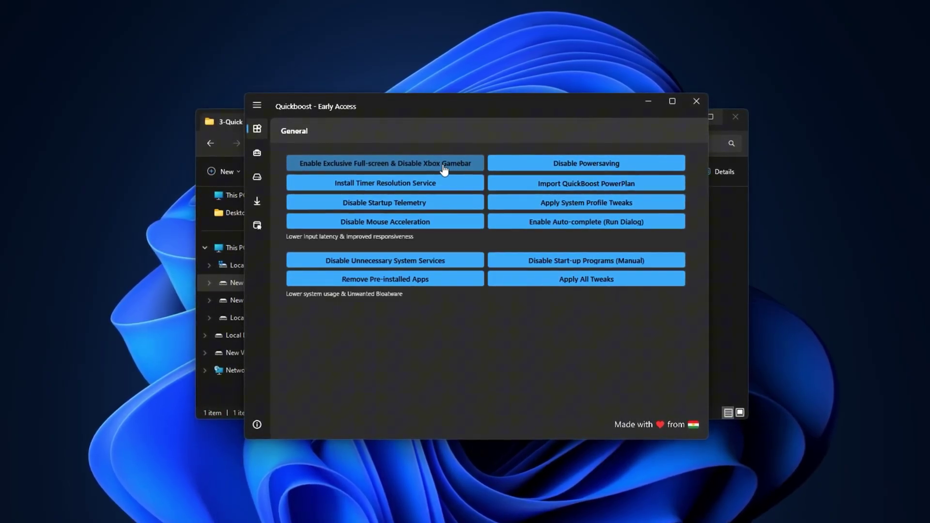
pyautogui.click(389, 211)
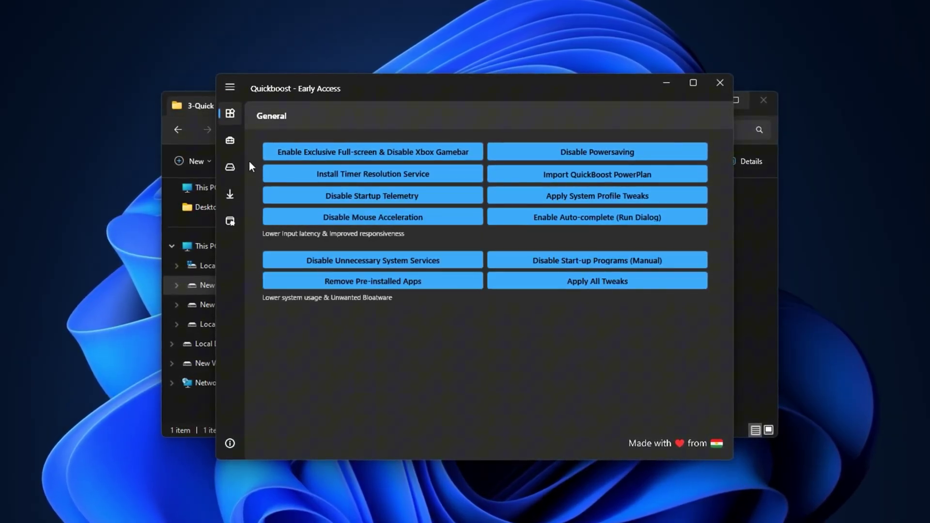
# Switch QuickBoost to its Advanced page of PowerThrottling, memory, BCD and GPU tweaks
pyautogui.click(237, 145)
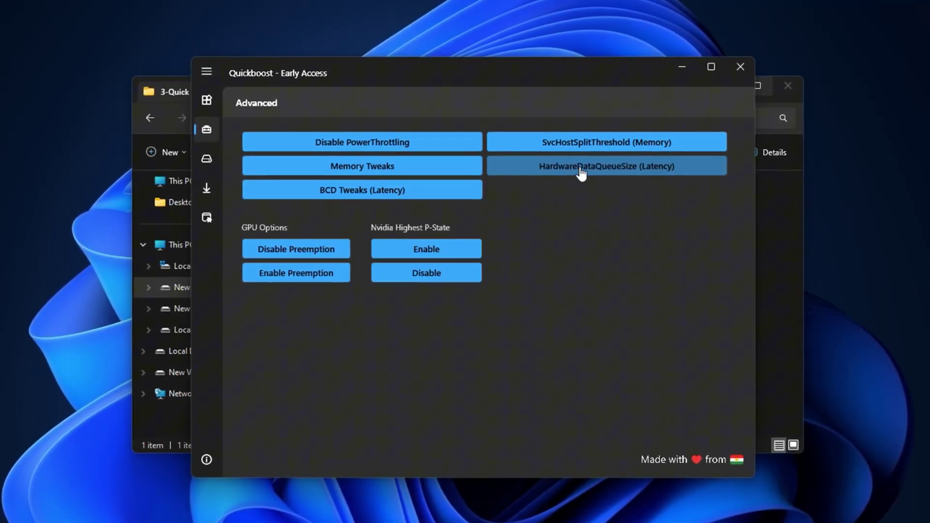
# Run Windows Clean Manager and Clean All Temporary Files, then go to the Windows page
pyautogui.click(206, 159)
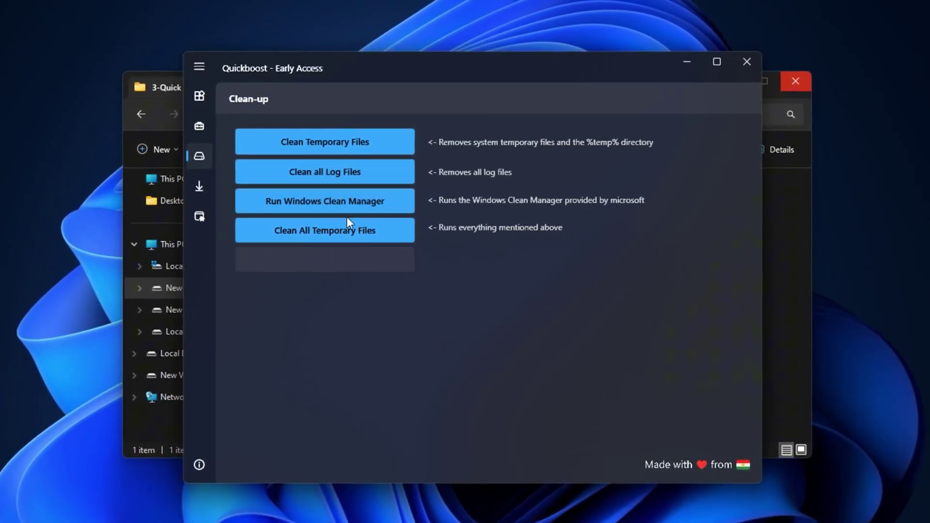
pyautogui.click(366, 212)
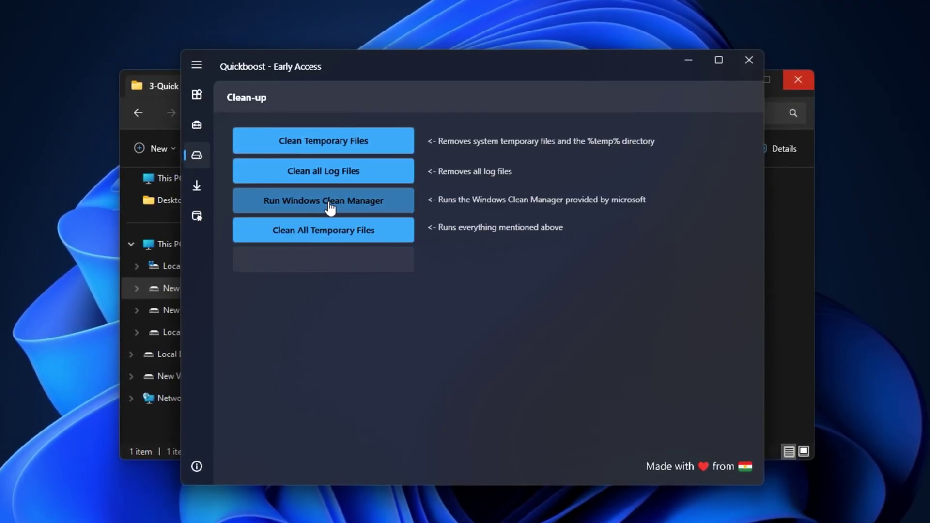
pyautogui.click(362, 235)
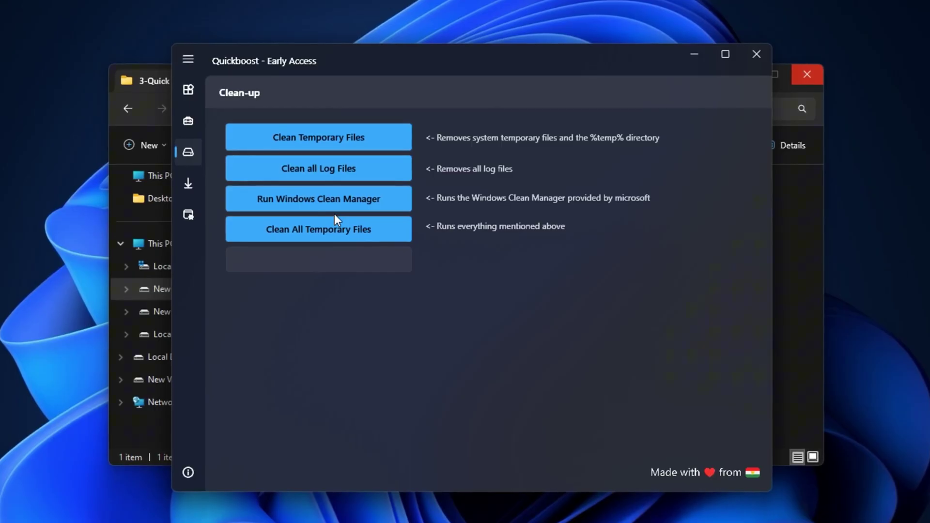
pyautogui.click(189, 216)
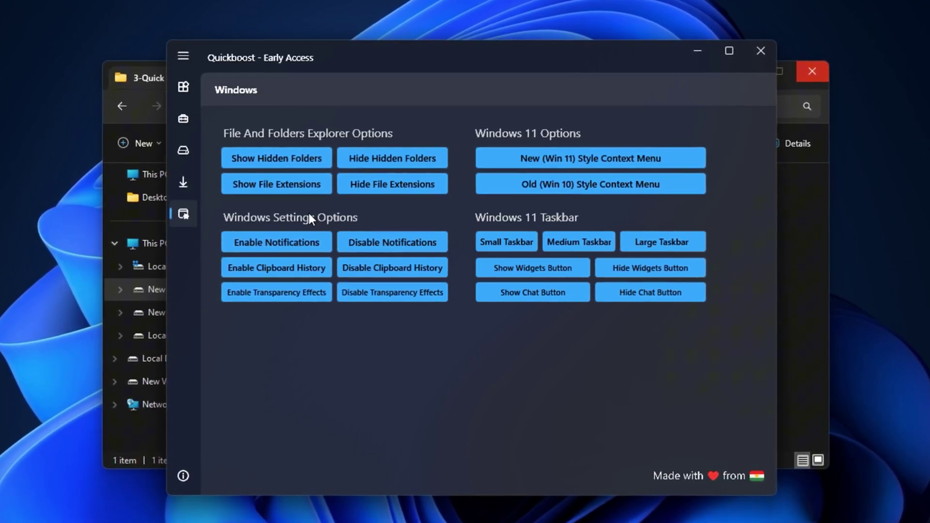
# Make hidden folders visible and disable transparency effects
pyautogui.click(275, 161)
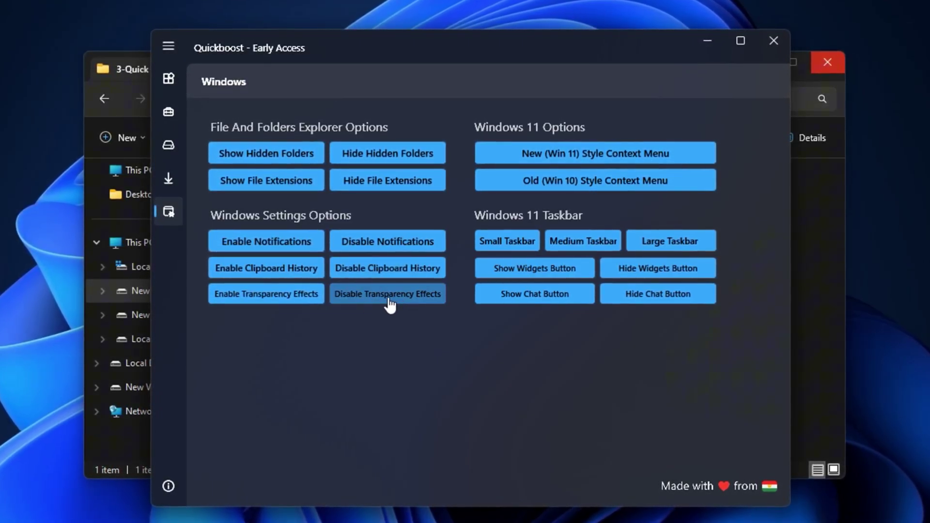
pyautogui.click(412, 304)
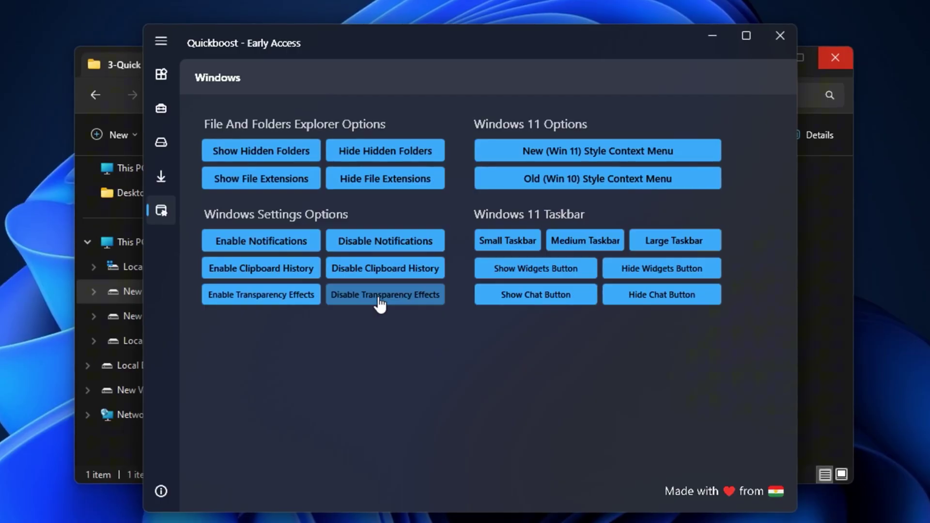
# Minimize QuickBoost and go back to the Ultimate CPU Performance Pack folder, clearing the selection
pyautogui.click(713, 36)
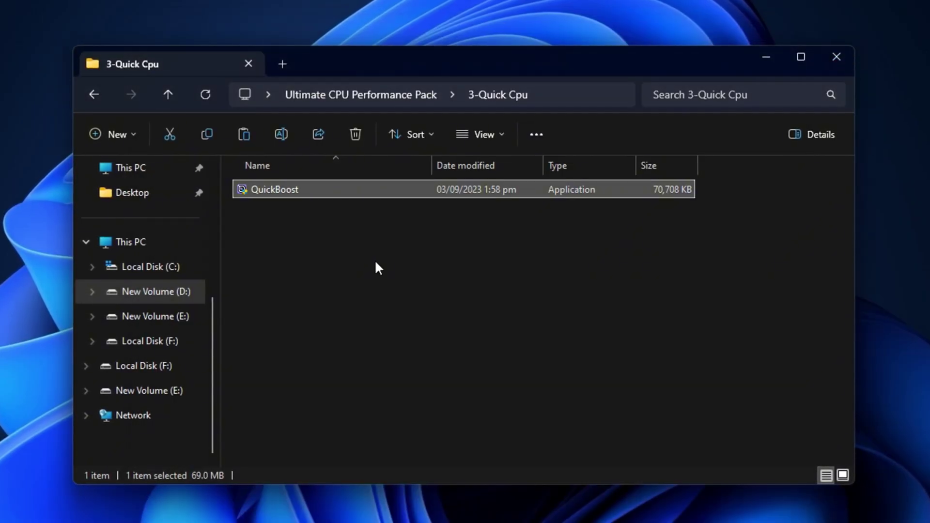
pyautogui.hotkey('alt', 'Left')
pyautogui.click(324, 287)
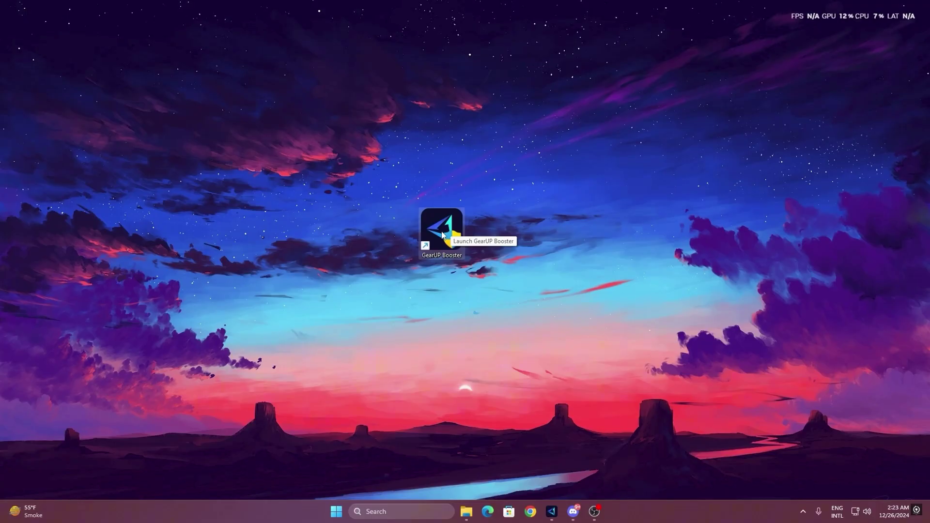
# Launch GearUP Booster, review its supported games, then boost Fortnite from the Home page
pyautogui.doubleClick(444, 236)
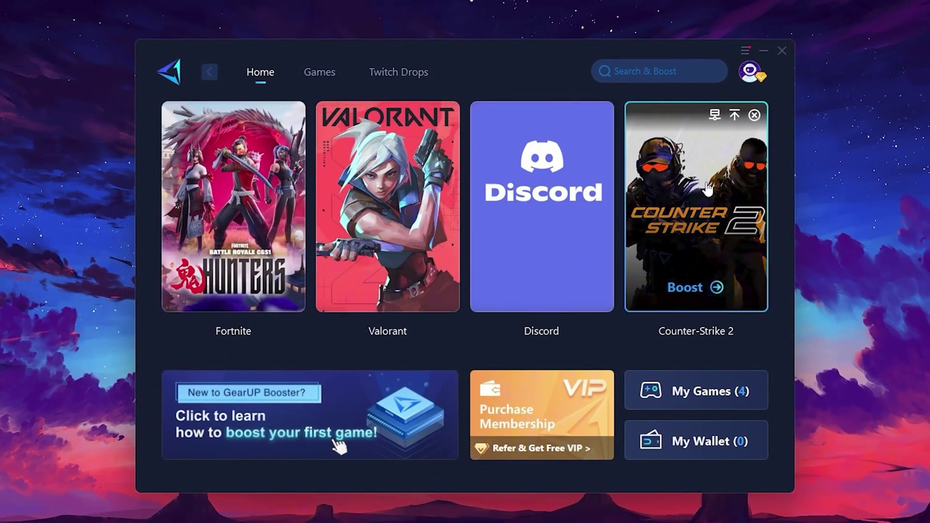
pyautogui.click(316, 75)
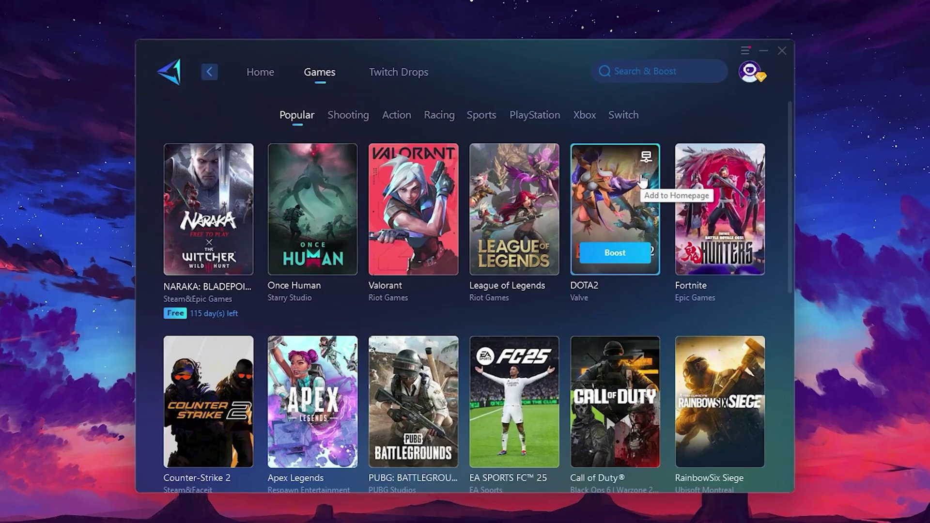
pyautogui.click(262, 79)
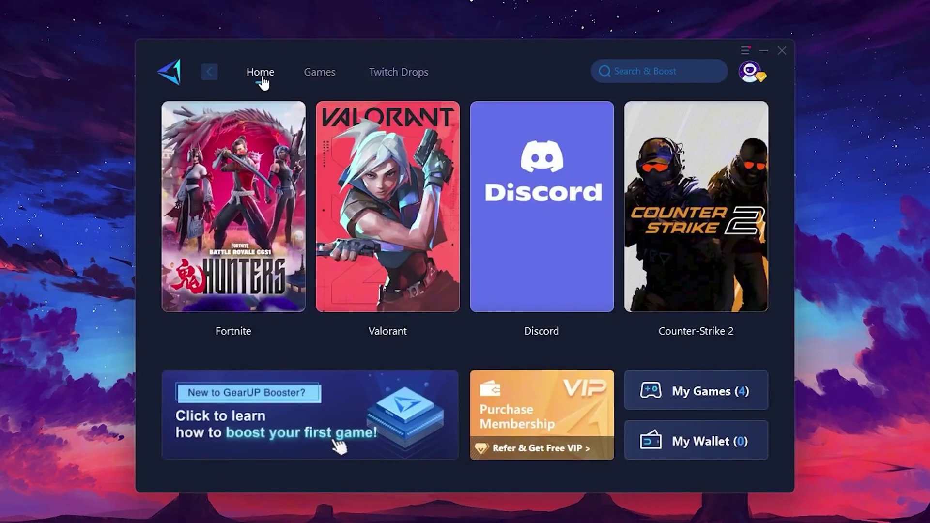
pyautogui.moveTo(250, 194)
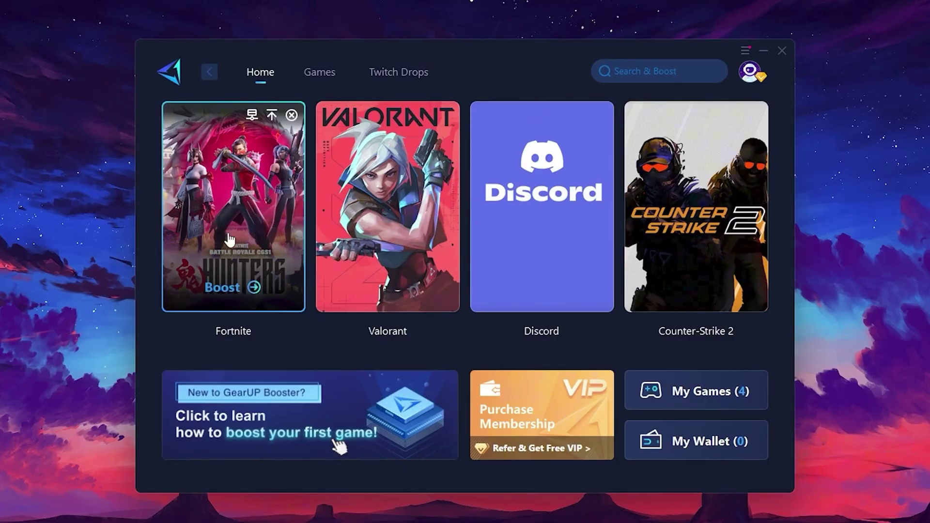
pyautogui.click(223, 289)
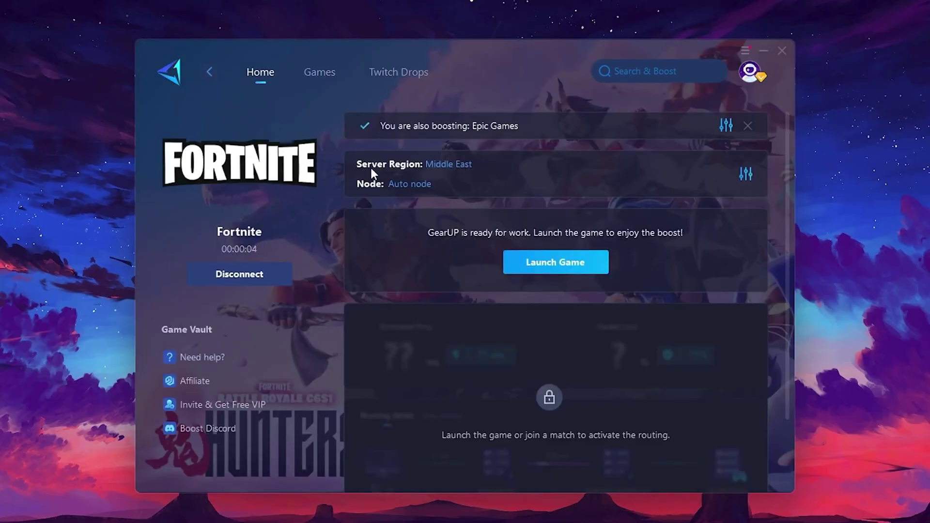
pyautogui.click(454, 166)
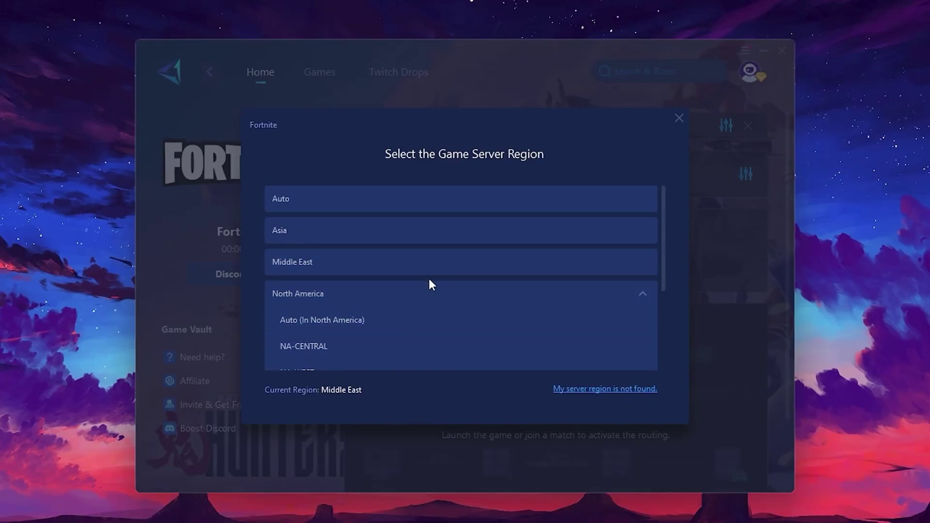
pyautogui.scroll(-1, 323, 252)
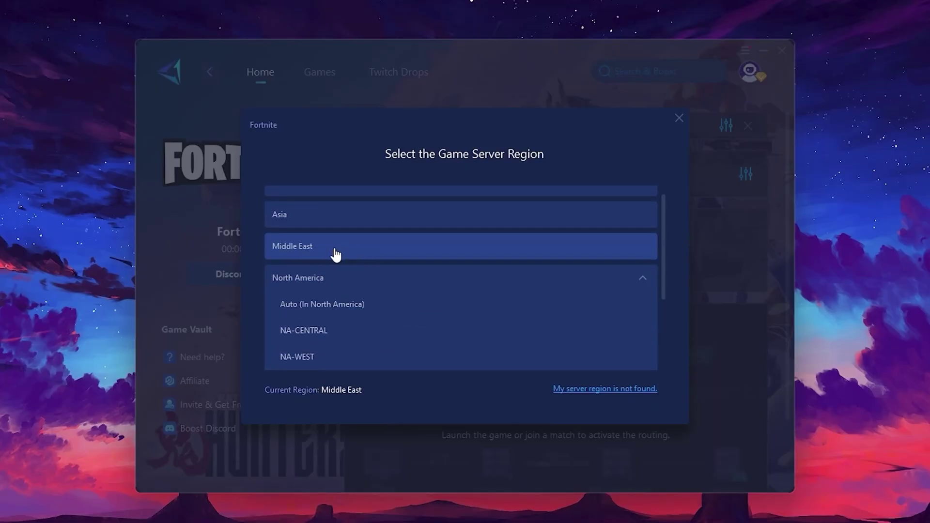
pyautogui.click(679, 118)
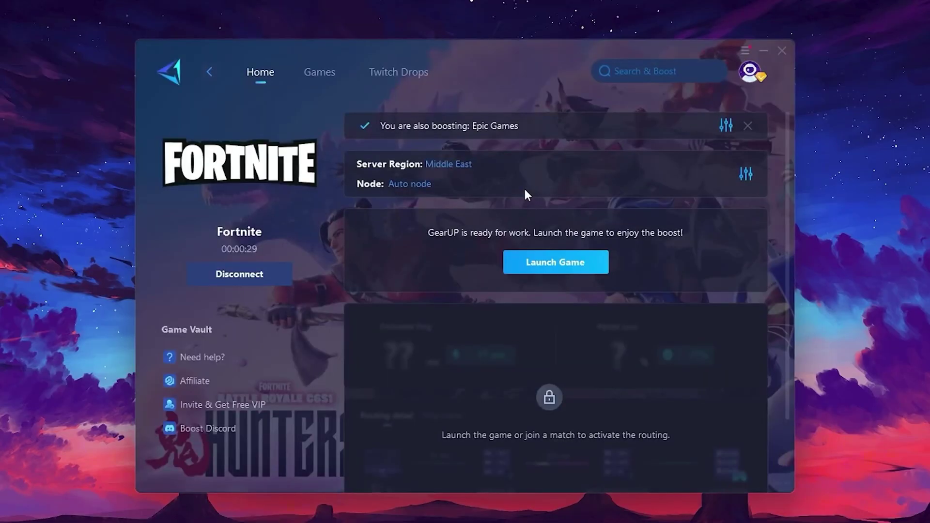
pyautogui.click(410, 184)
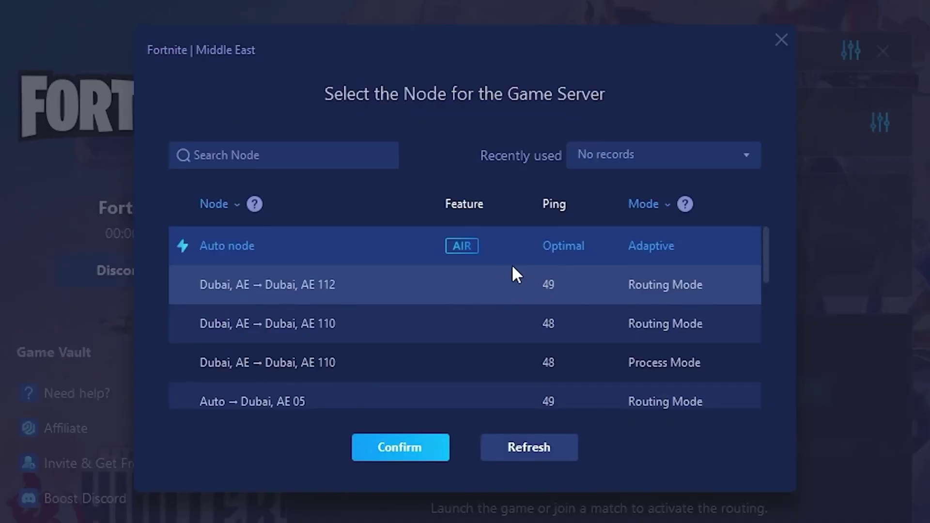
pyautogui.scroll(-2, 513, 267)
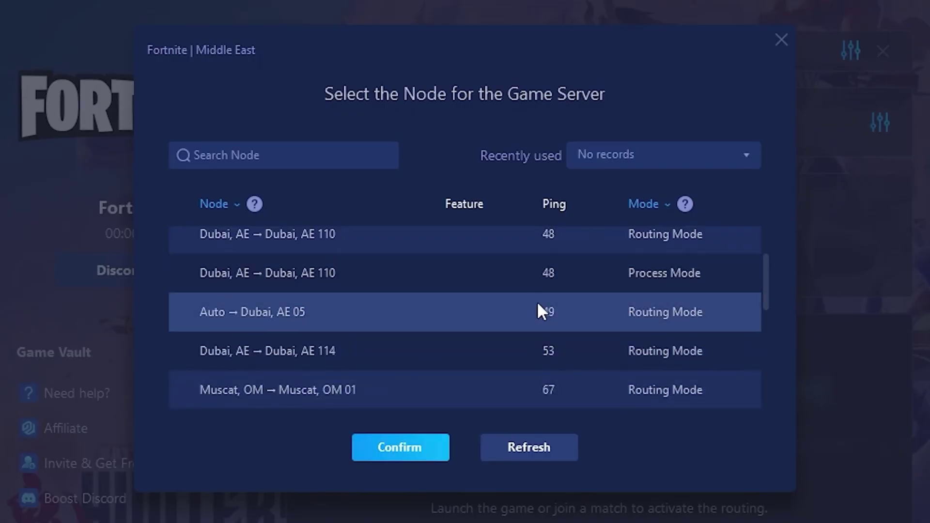
pyautogui.scroll(3, 524, 298)
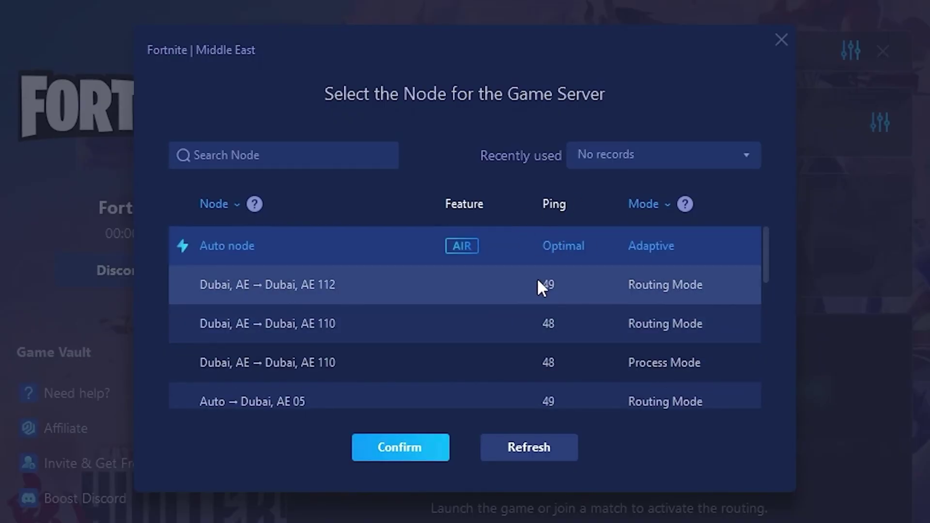
pyautogui.click(782, 41)
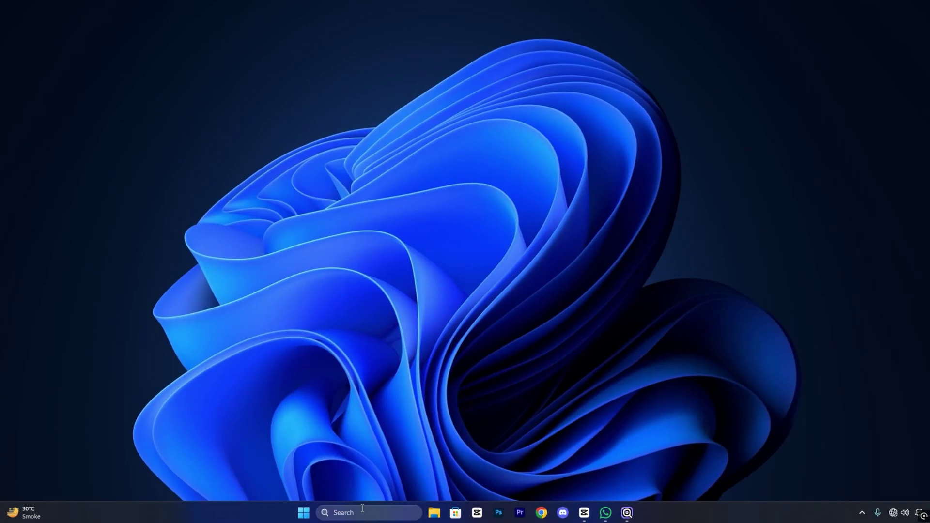
# Search 'power' and go to Choose a power plan, with Ultimate Performance active
pyautogui.click(361, 512)
pyautogui.write('power')
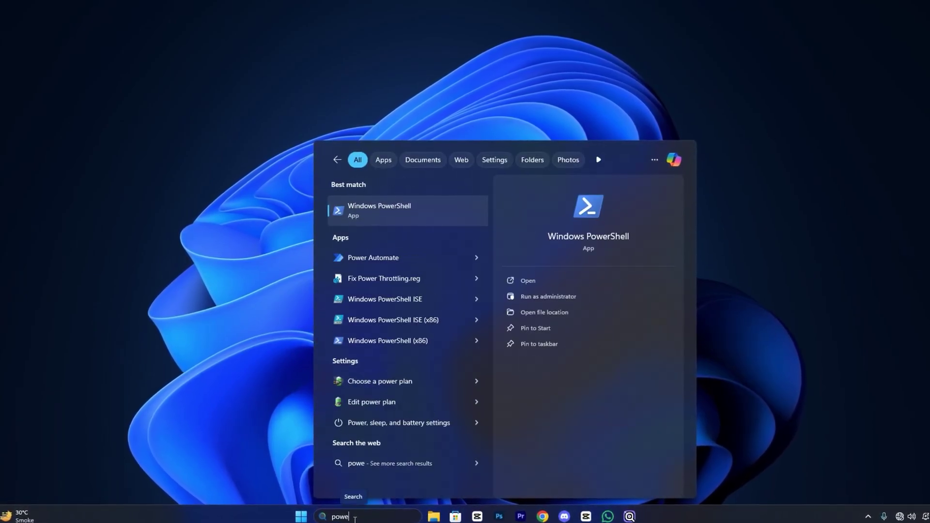
pyautogui.click(391, 384)
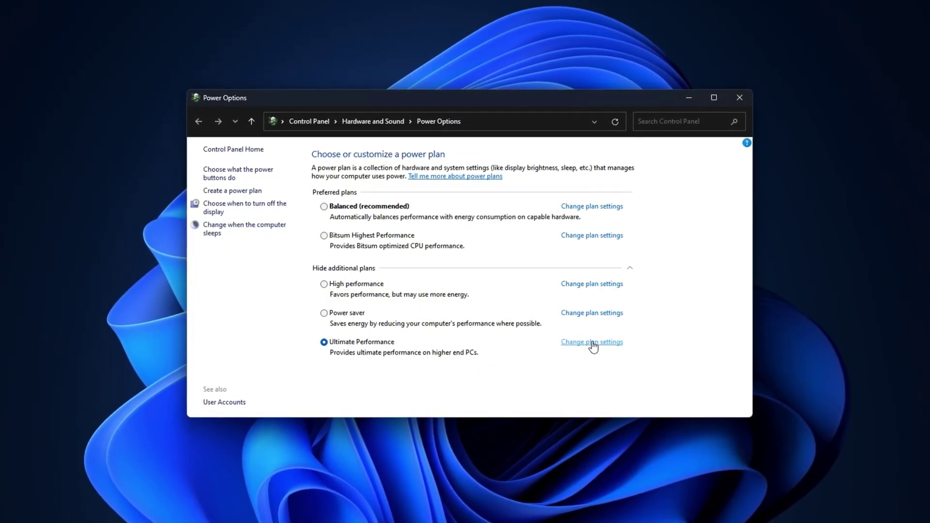
# Open Ultimate Performance's advanced settings and confirm PCI Express Link State Power Management is Off
pyautogui.click(592, 342)
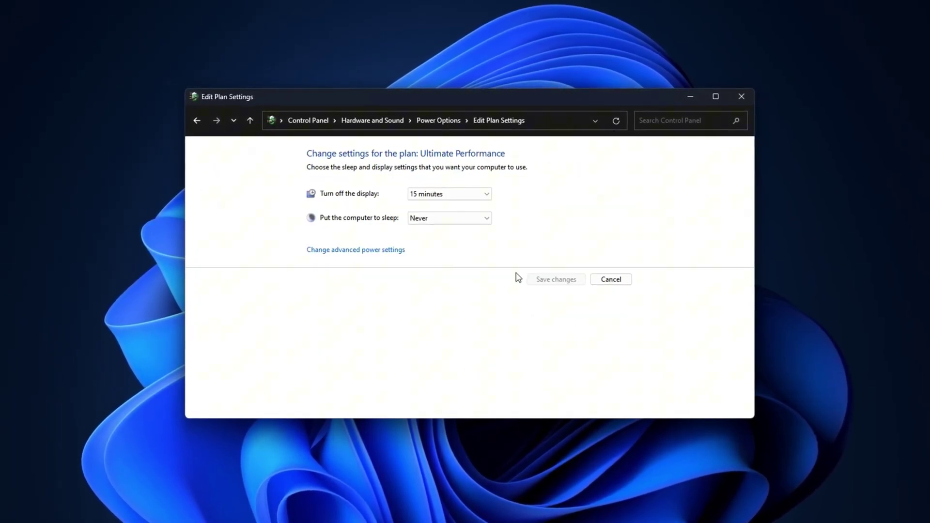
pyautogui.click(362, 251)
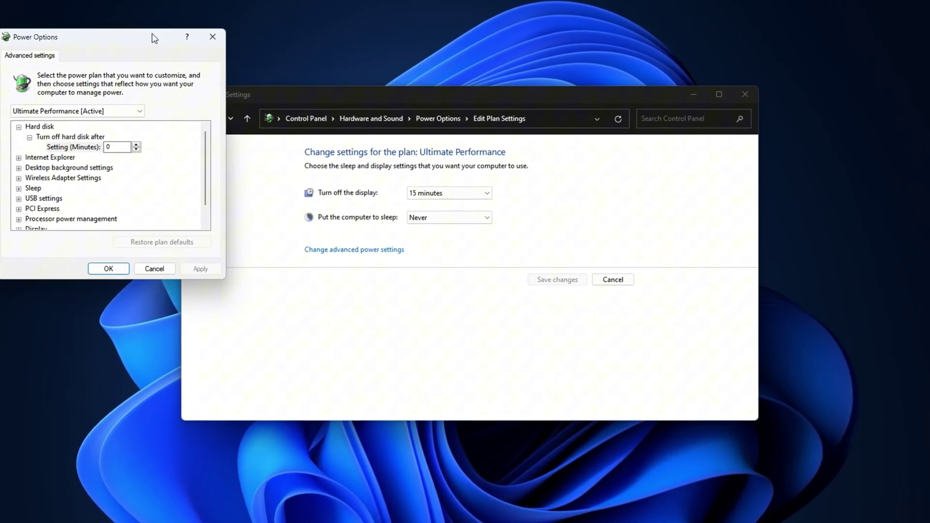
pyautogui.moveTo(125, 49); pyautogui.dragTo(442, 125)
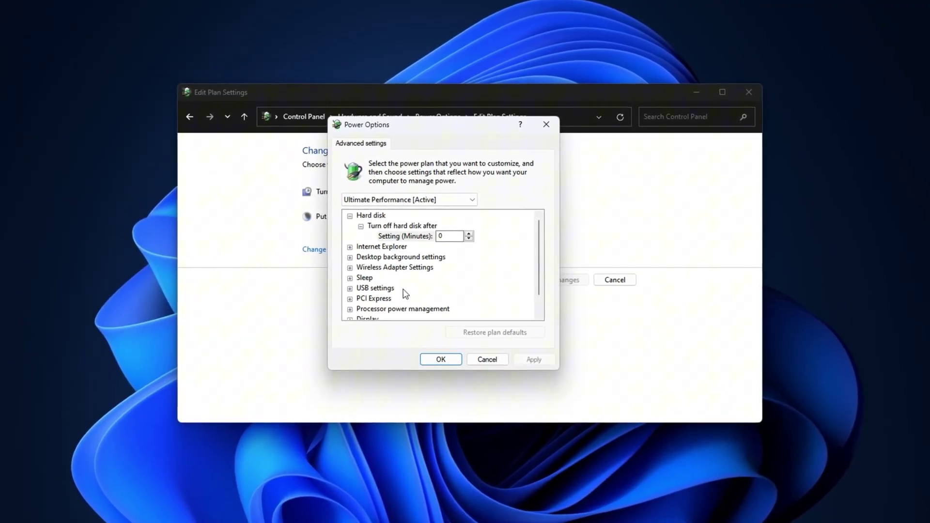
pyautogui.scroll(-1, 406, 293)
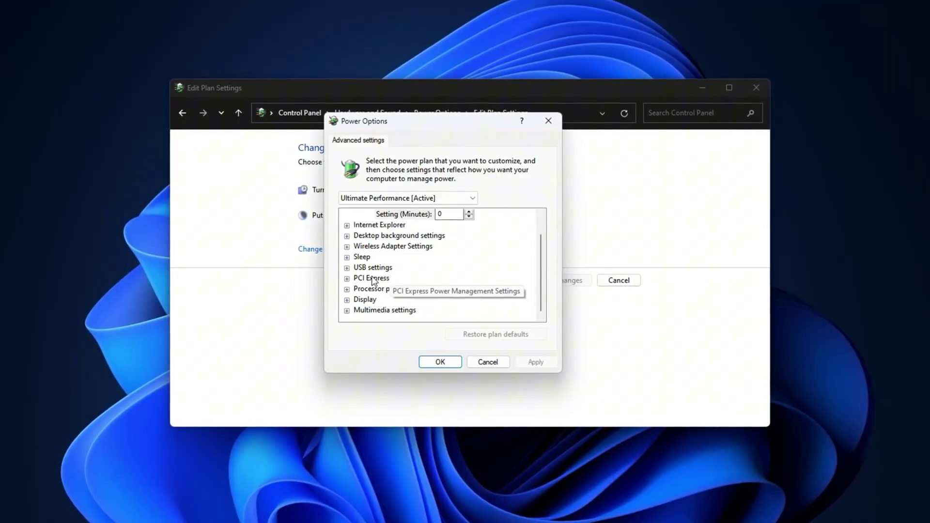
pyautogui.doubleClick(371, 278)
pyautogui.doubleClick(383, 289)
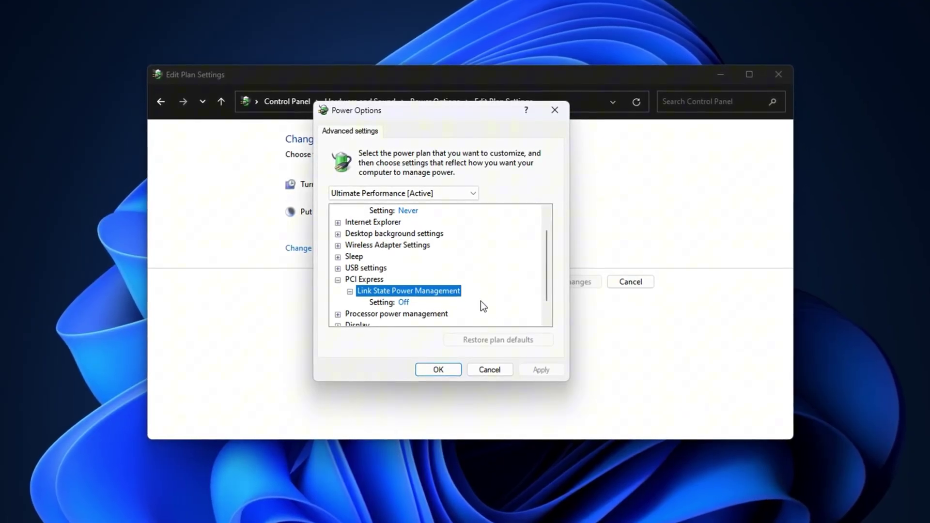
pyautogui.scroll(-1, 480, 301)
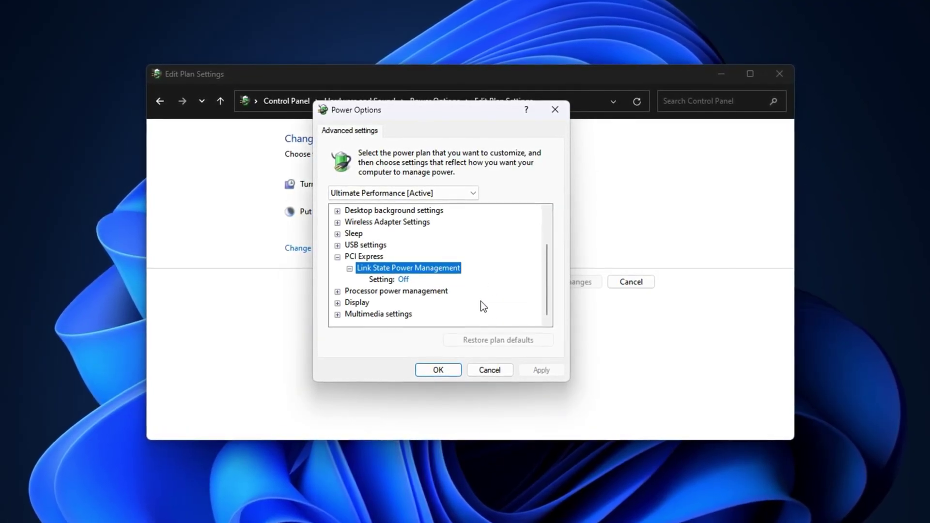
# Confirm Minimum and Maximum processor state are both 100%, then accept the advanced settings with OK
pyautogui.click(383, 293)
pyautogui.doubleClick(378, 294)
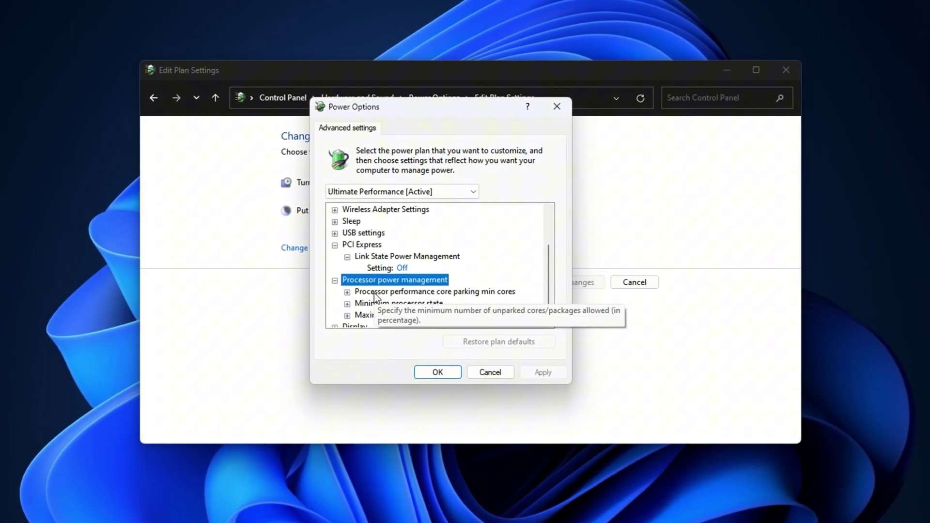
pyautogui.click(386, 305)
pyautogui.doubleClick(386, 304)
pyautogui.scroll(-1, 388, 315)
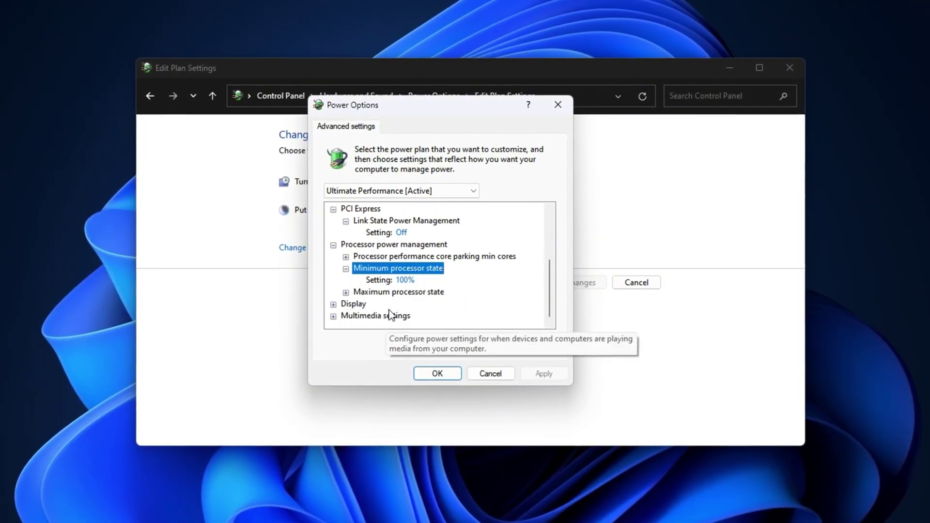
pyautogui.click(389, 294)
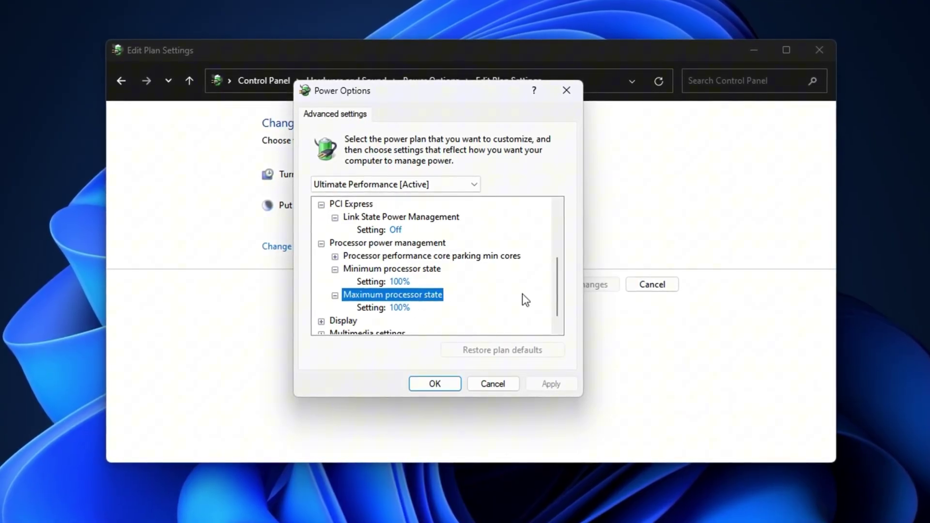
pyautogui.click(431, 383)
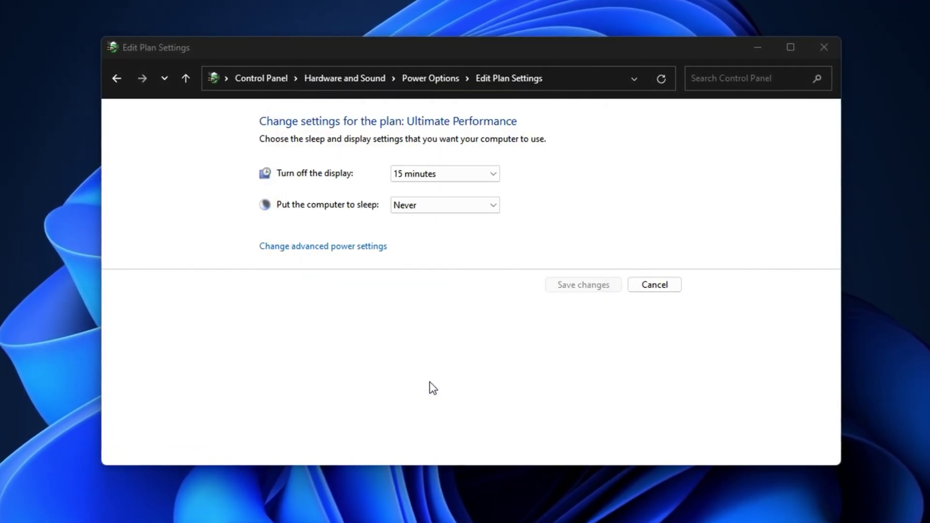
# Return to the power plan list and close the Control Panel window
pyautogui.click(409, 80)
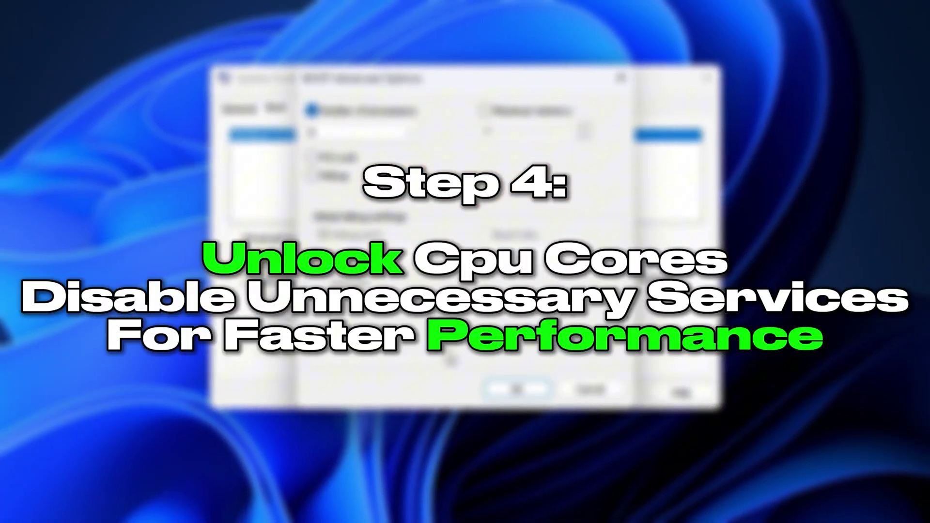
pyautogui.click(370, 132)
pyautogui.click(367, 136)
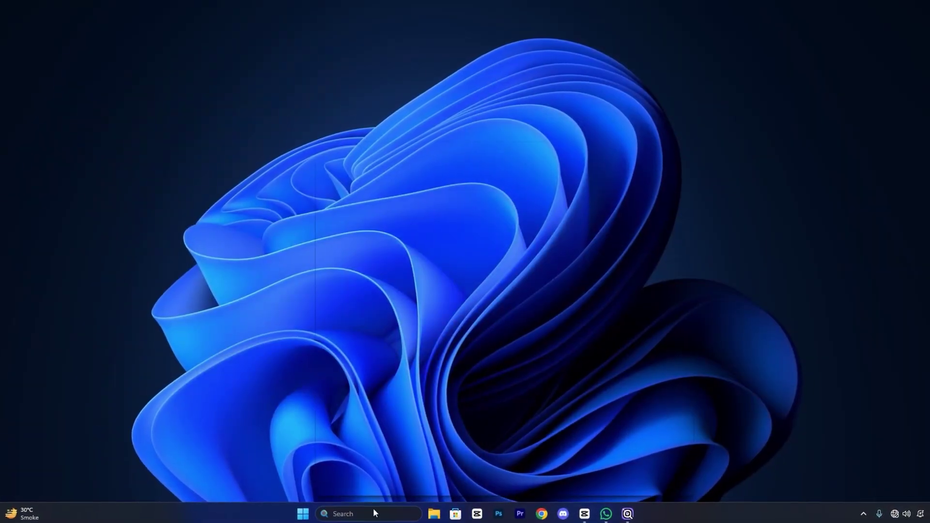
# Find System Configuration by searching 'system' and show its Boot page for Windows 11
pyautogui.click(373, 511)
pyautogui.write('syst')
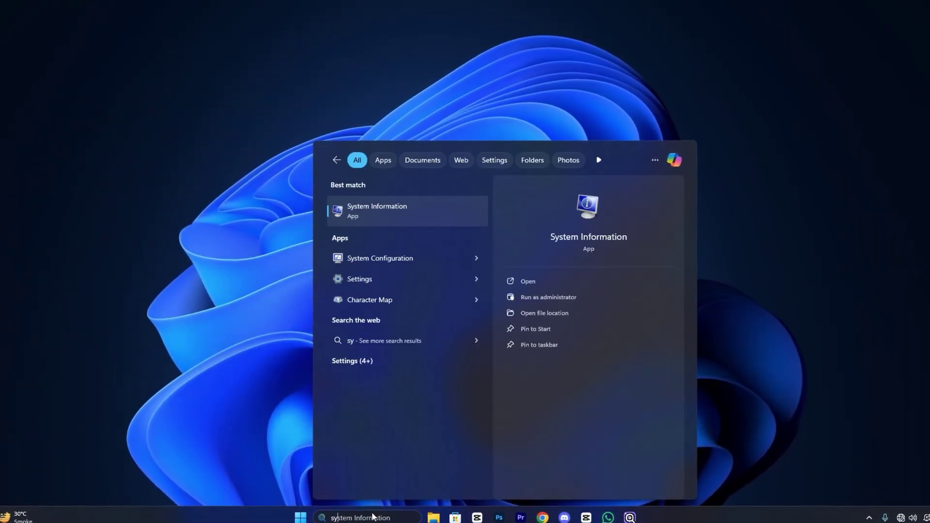
pyautogui.write('em')
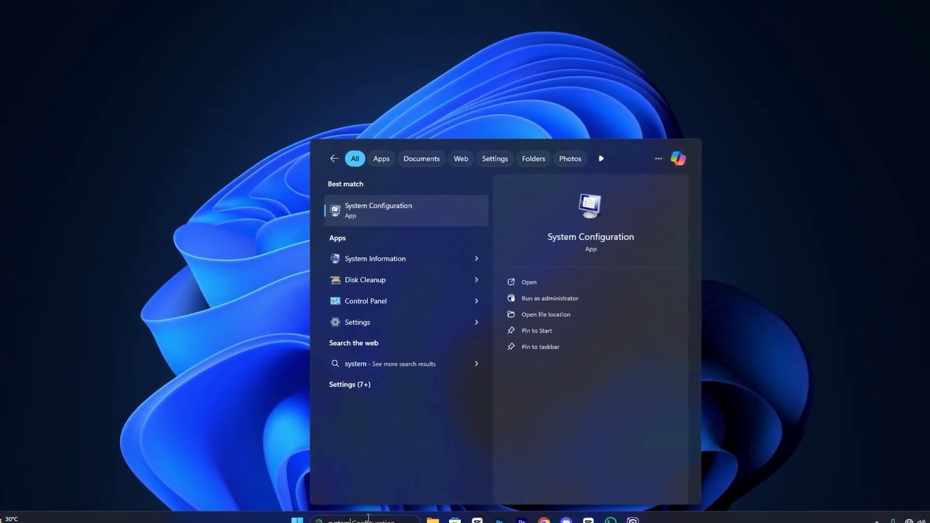
pyautogui.click(419, 220)
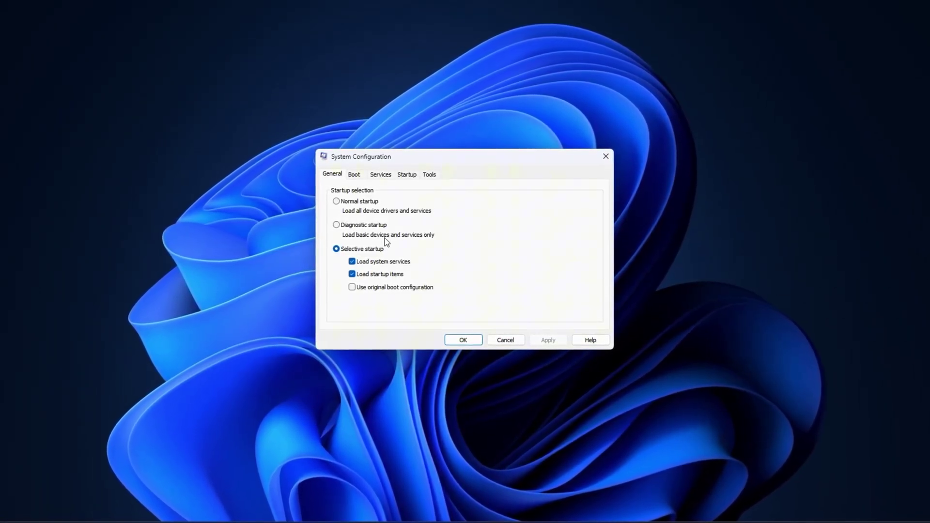
pyautogui.click(352, 177)
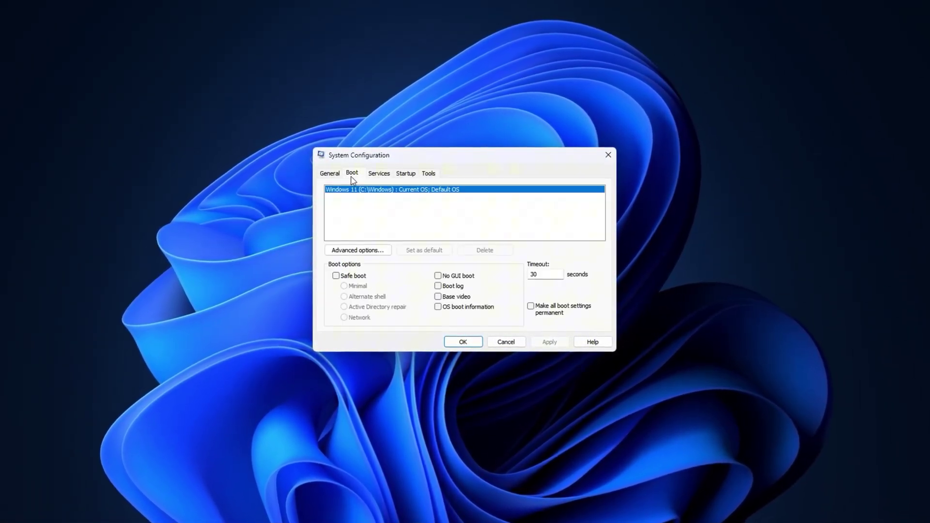
# In Advanced boot options, enable Number of processors, set it to 8, and confirm
pyautogui.click(358, 254)
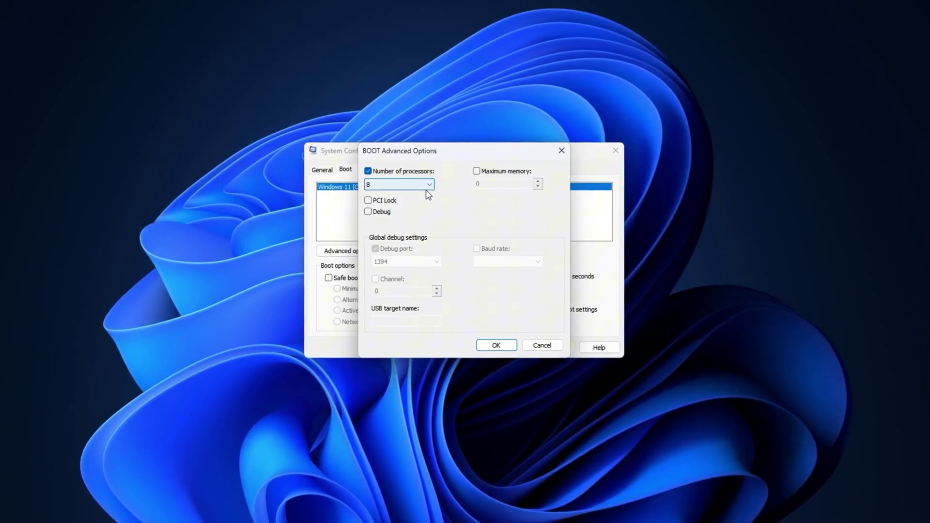
pyautogui.click(365, 170)
pyautogui.click(395, 182)
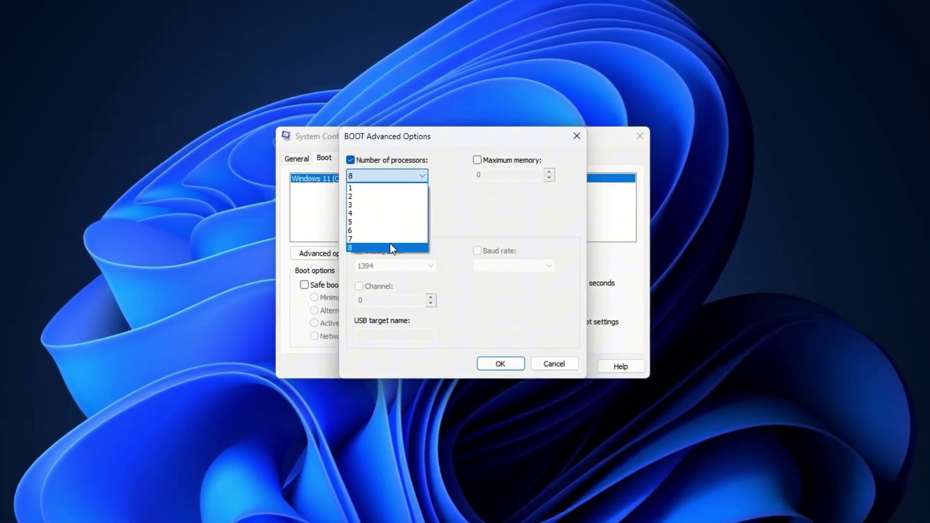
pyautogui.click(392, 248)
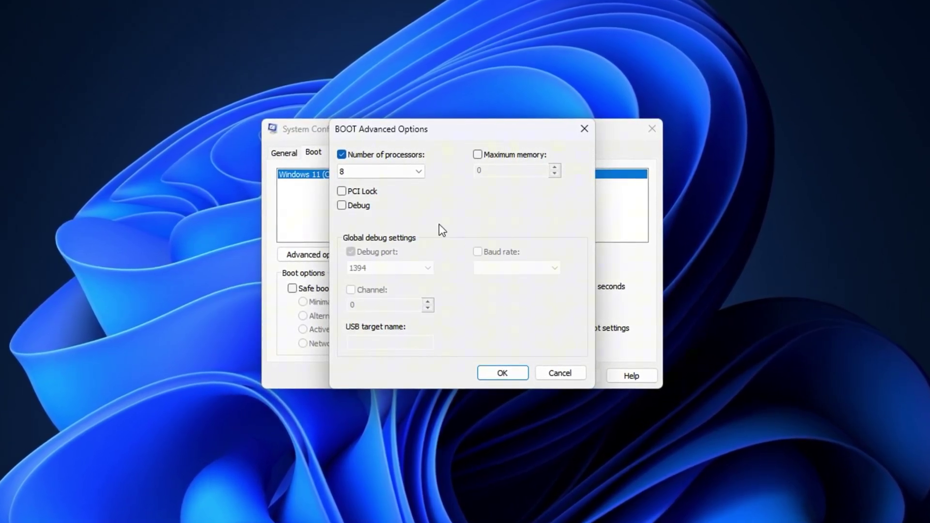
pyautogui.click(485, 371)
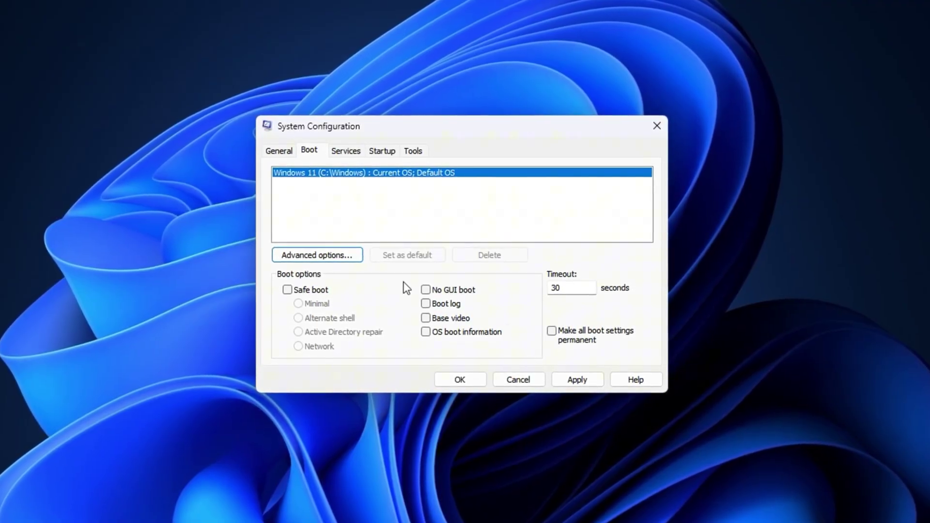
# On the Services tab, tick Hide all Microsoft services to leave Epic Games, NVIDIA, Google, Steam entries
pyautogui.click(348, 152)
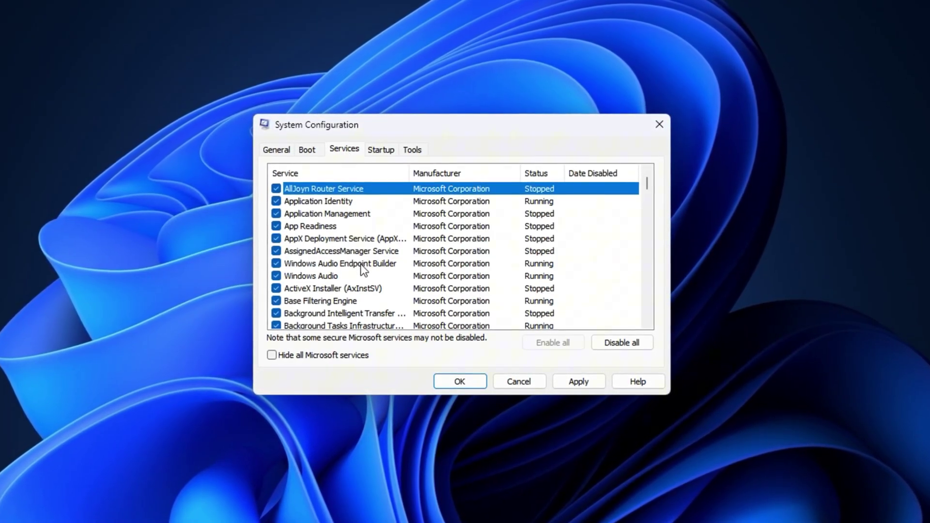
pyautogui.click(269, 356)
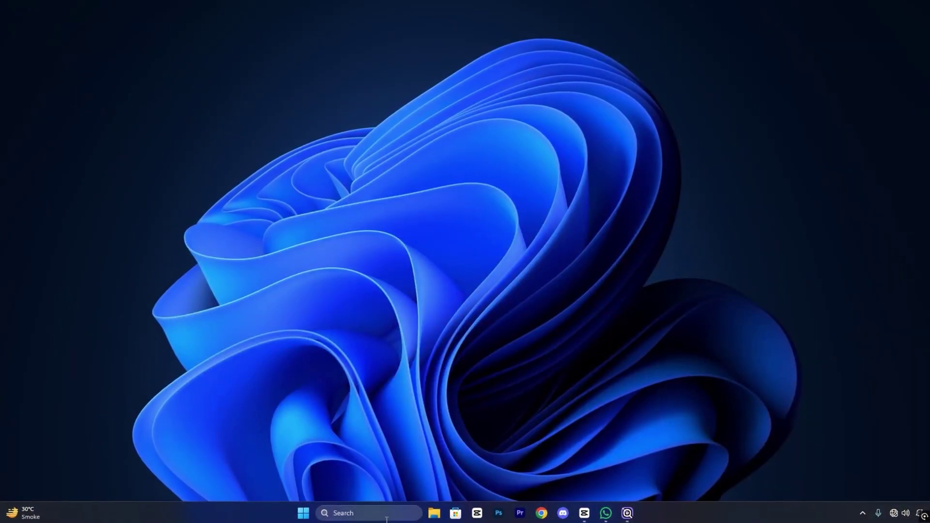
# Search 'core' and open the Core isolation page, with Memory integrity off
pyautogui.click(385, 516)
pyautogui.write('core')
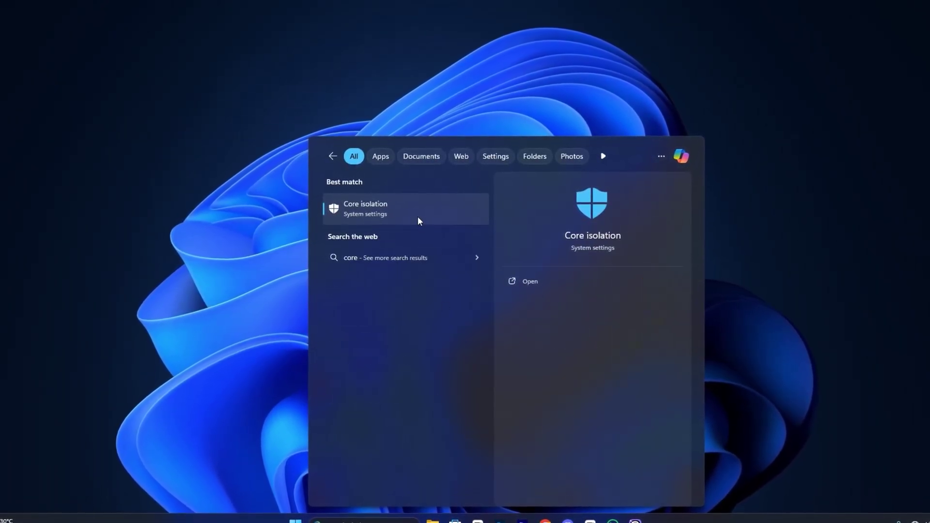
pyautogui.click(385, 211)
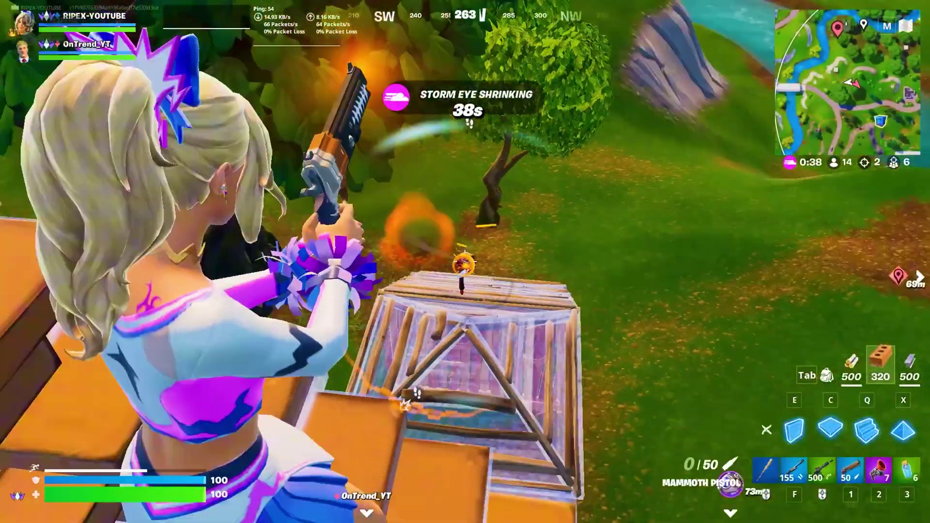
# Place brick pieces, pickaxe the wooden structure, build stairs, and switch to the Pump Shotgun
pyautogui.click(465, 262)
pyautogui.press('f')
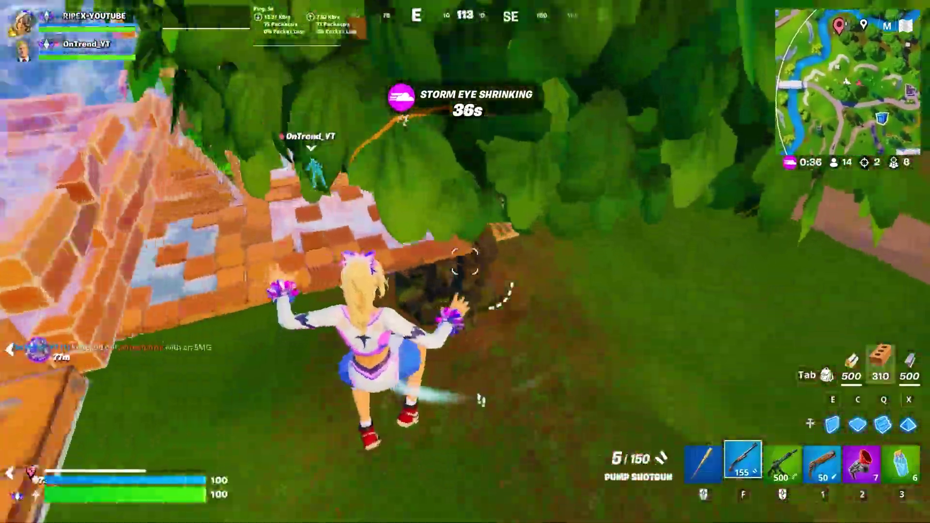
pyautogui.click(465, 262)
pyautogui.click(465, 261)
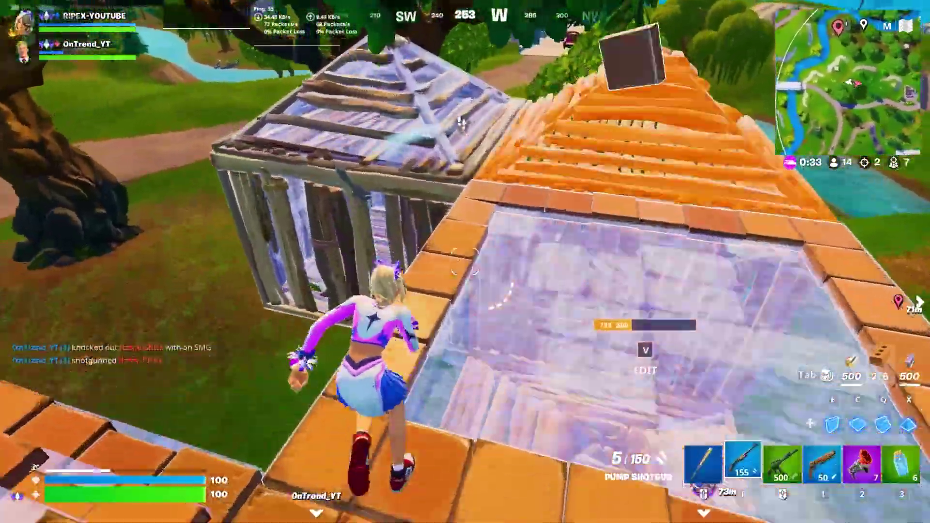
pyautogui.click(465, 262)
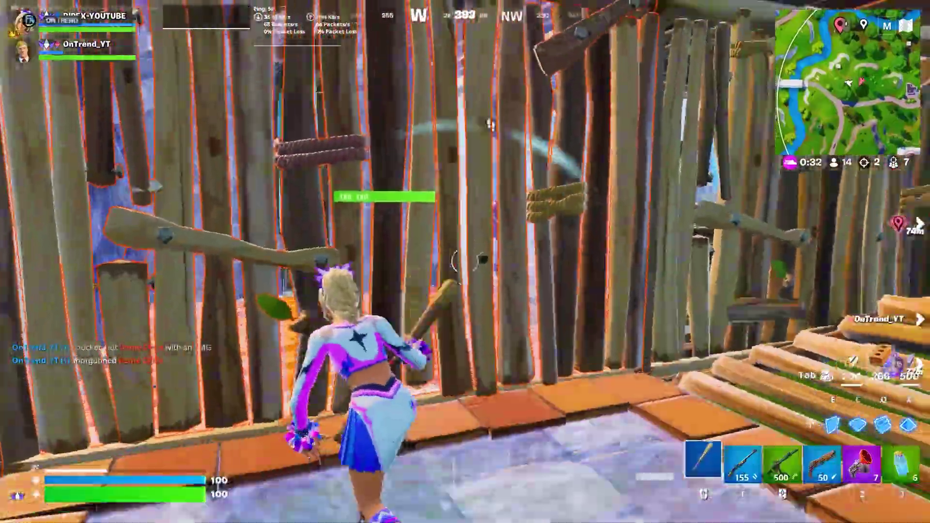
pyautogui.click(465, 261)
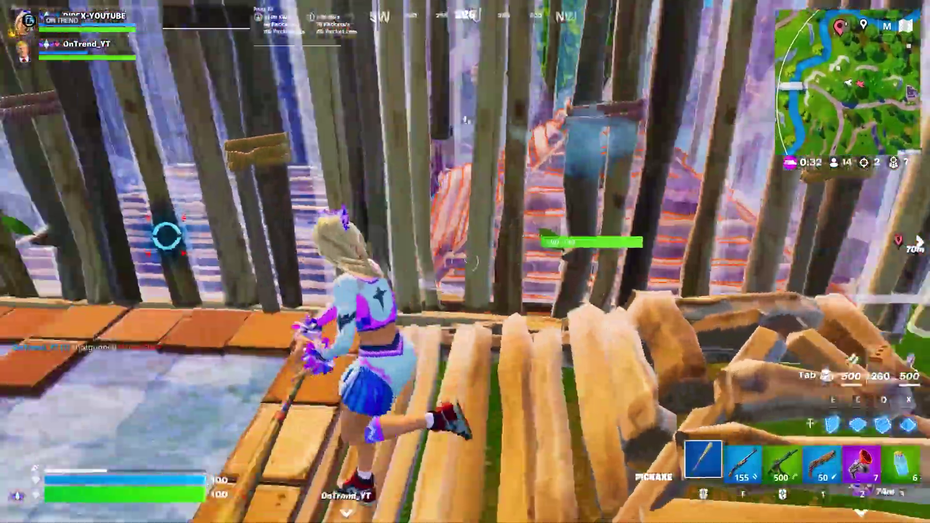
pyautogui.press('q')
pyautogui.click(465, 262)
pyautogui.press('f')
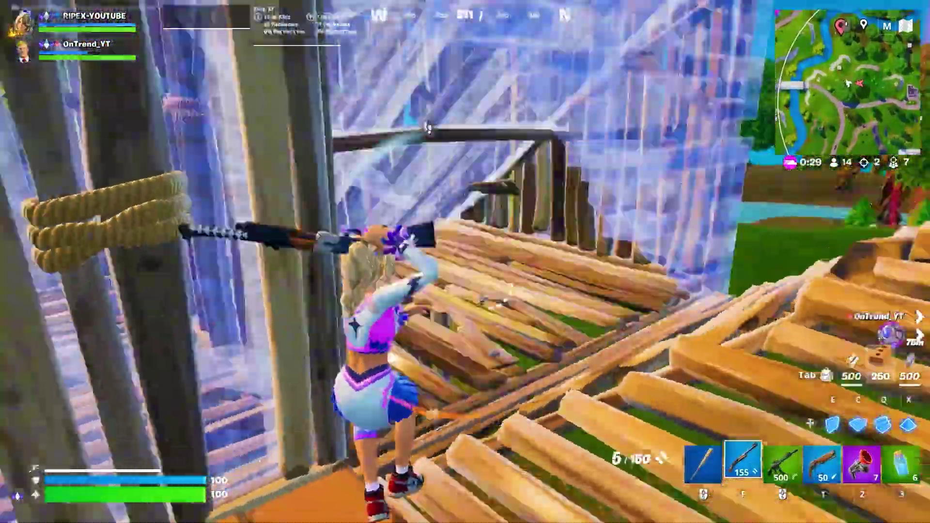